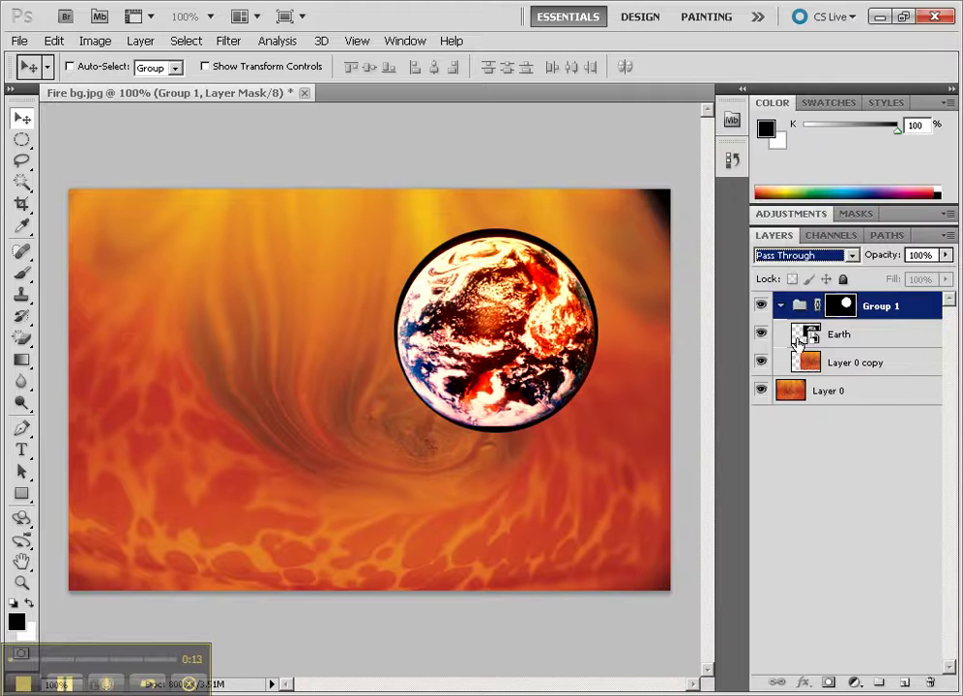
# Compare the blend modes assigned to the Earth and Layer 0 copy layers inside Group 1
pyautogui.click(801, 361)
pyautogui.click(800, 338)
pyautogui.click(800, 360)
pyautogui.click(799, 344)
pyautogui.click(801, 362)
pyautogui.click(800, 338)
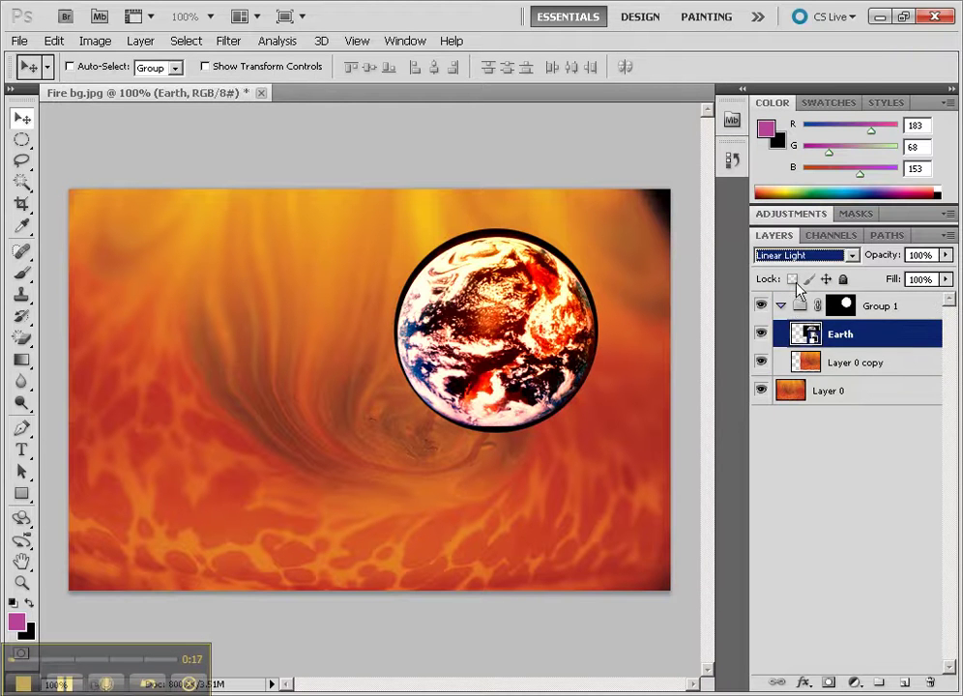
# Try successive blend modes on Group 1, including Overlay, and settle on Vivid Light
pyautogui.click(799, 305)
pyautogui.click(792, 257)
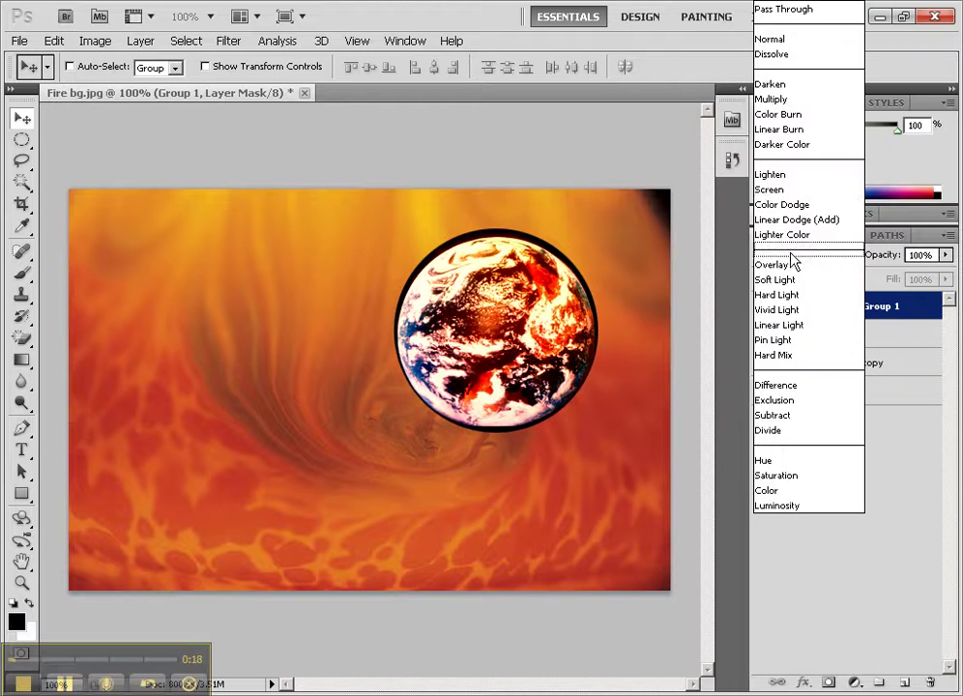
pyautogui.click(785, 168)
pyautogui.press('Down')
pyautogui.press('Down')
pyautogui.press('Down')
pyautogui.press('Down')
pyautogui.press('Down')
pyautogui.press('Down')
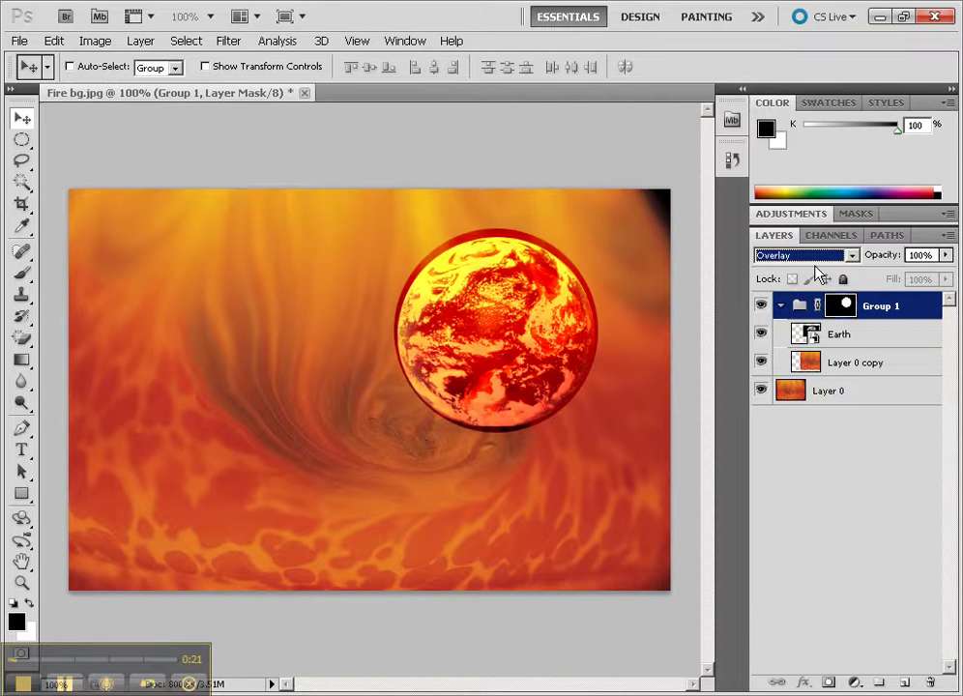
pyautogui.press('Down')
pyautogui.press('Down')
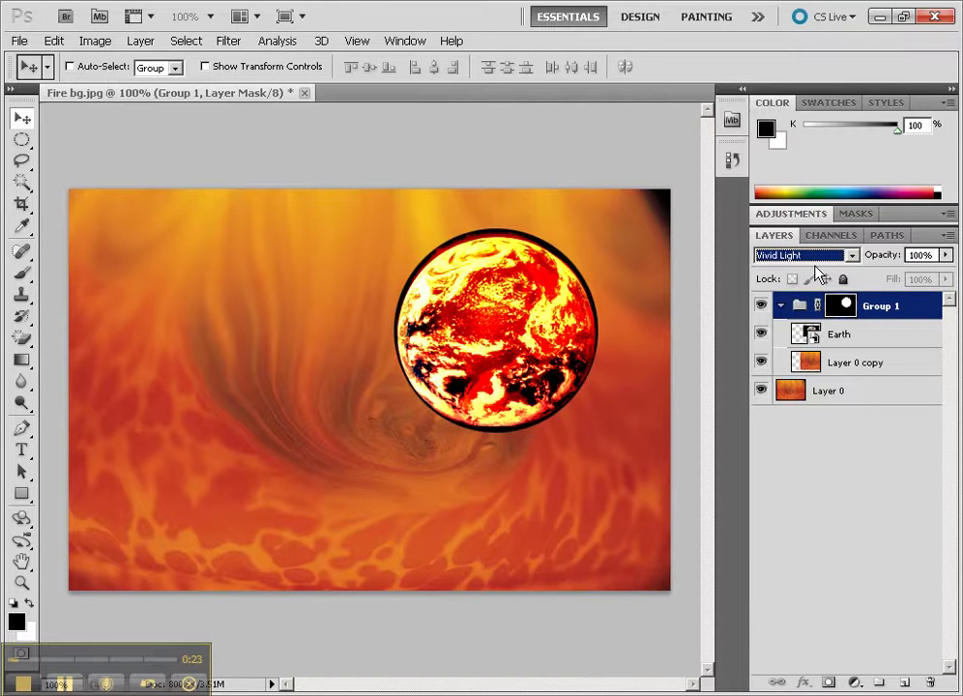
# Toggle the visibility of the layers inside Group 1 to examine how each contributes to the blend
pyautogui.click(763, 363)
pyautogui.click(763, 363)
pyautogui.click(763, 363)
pyautogui.click(763, 363)
pyautogui.click(763, 335)
pyautogui.click(797, 334)
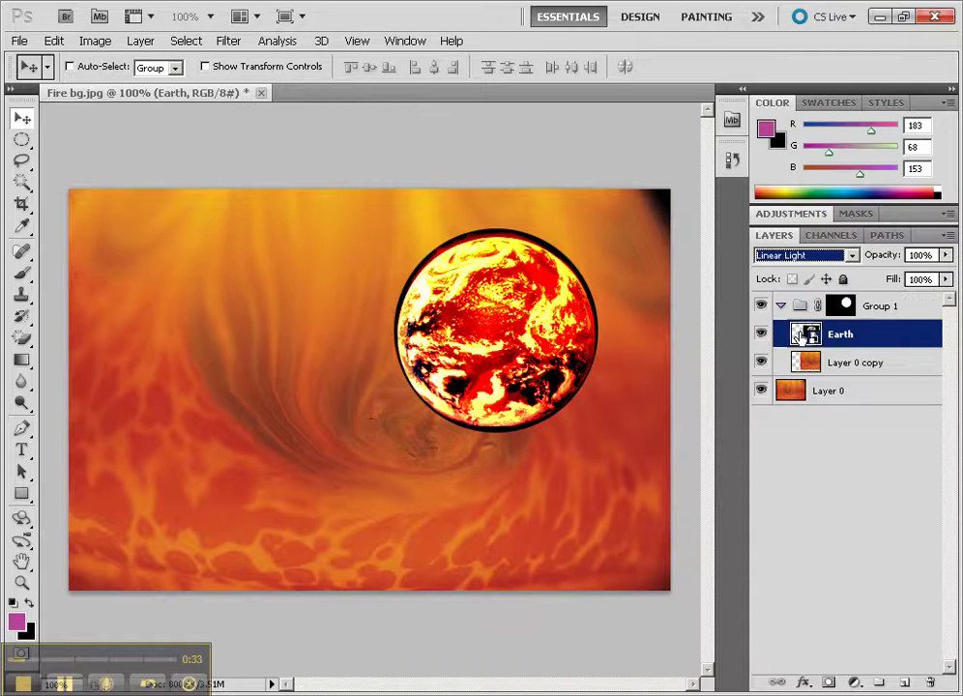
pyautogui.click(782, 310)
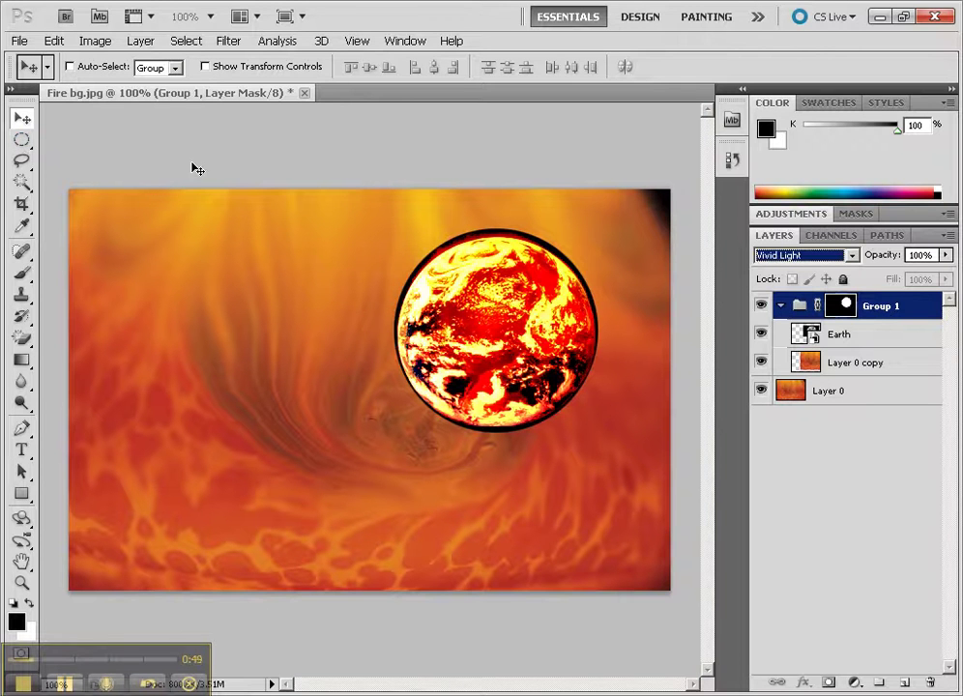
# Activate the Brush tool and display the brush presets to browse the available brushes
pyautogui.click(23, 276)
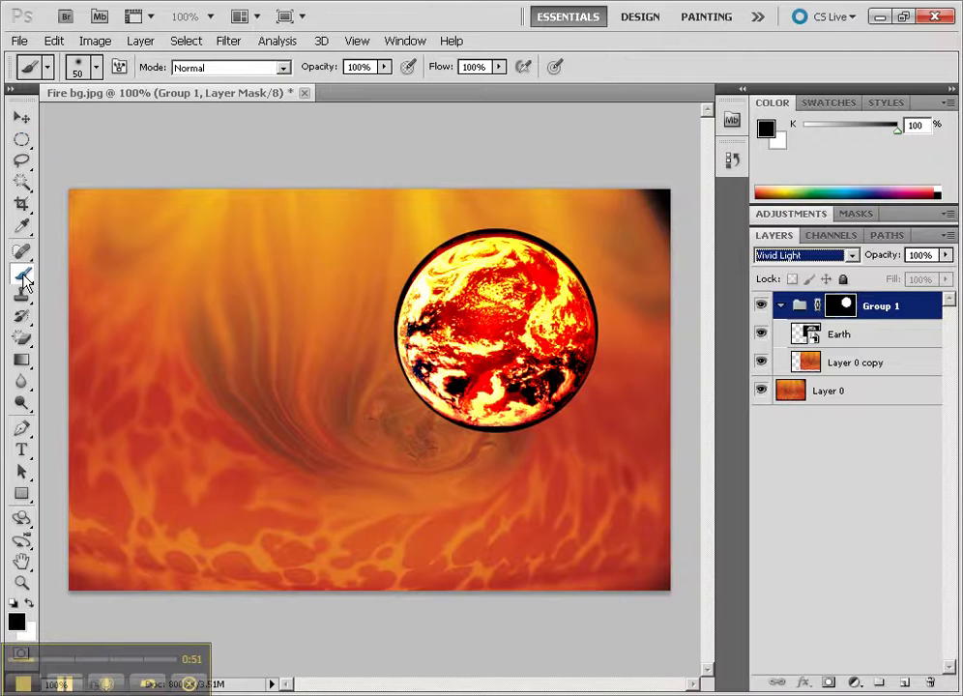
pyautogui.rightClick(23, 277)
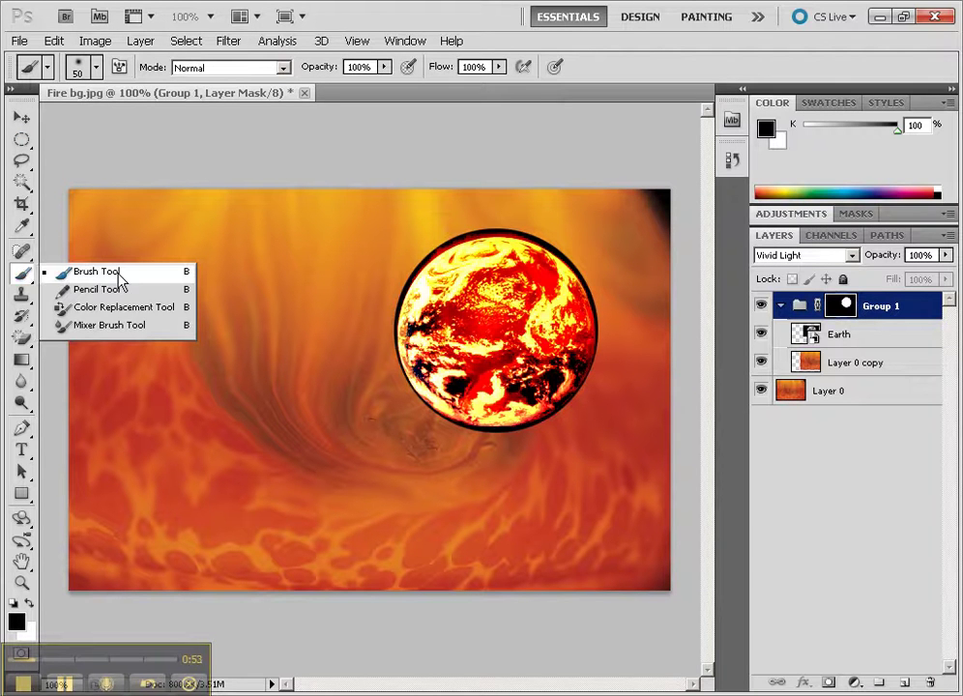
pyautogui.click(117, 274)
pyautogui.click(409, 44)
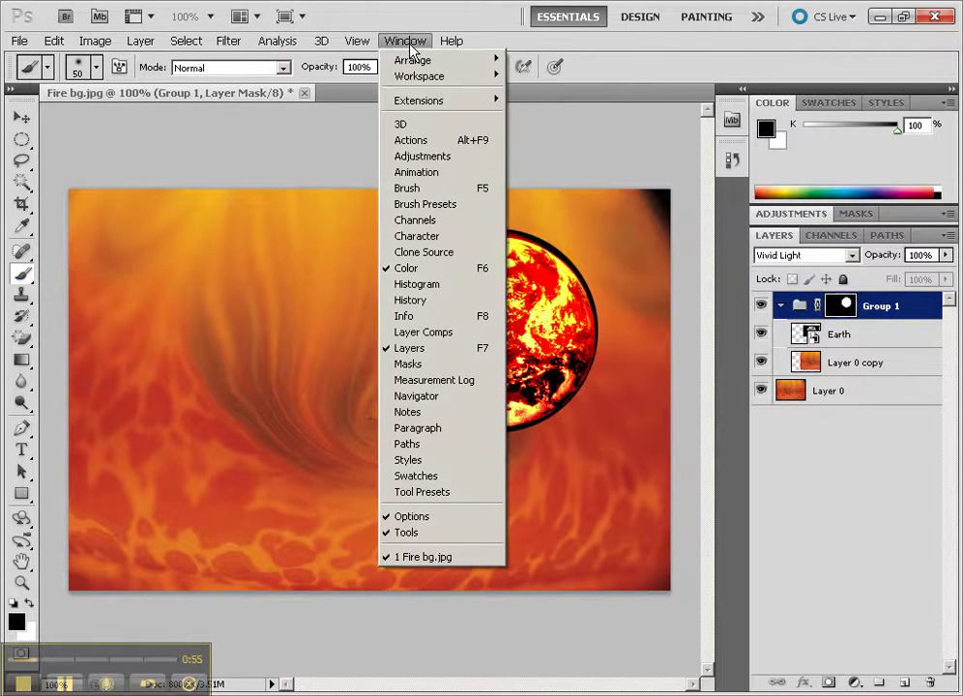
pyautogui.click(429, 204)
pyautogui.moveTo(709, 383); pyautogui.dragTo(709, 644)
pyautogui.moveTo(711, 285); pyautogui.dragTo(703, 573)
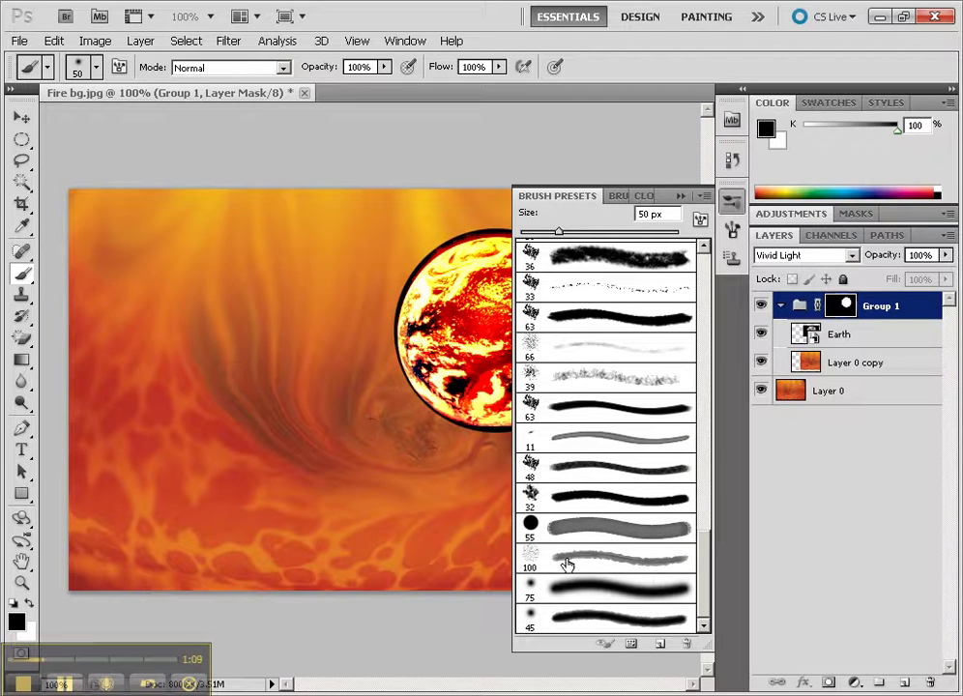
pyautogui.moveTo(706, 541); pyautogui.dragTo(705, 355)
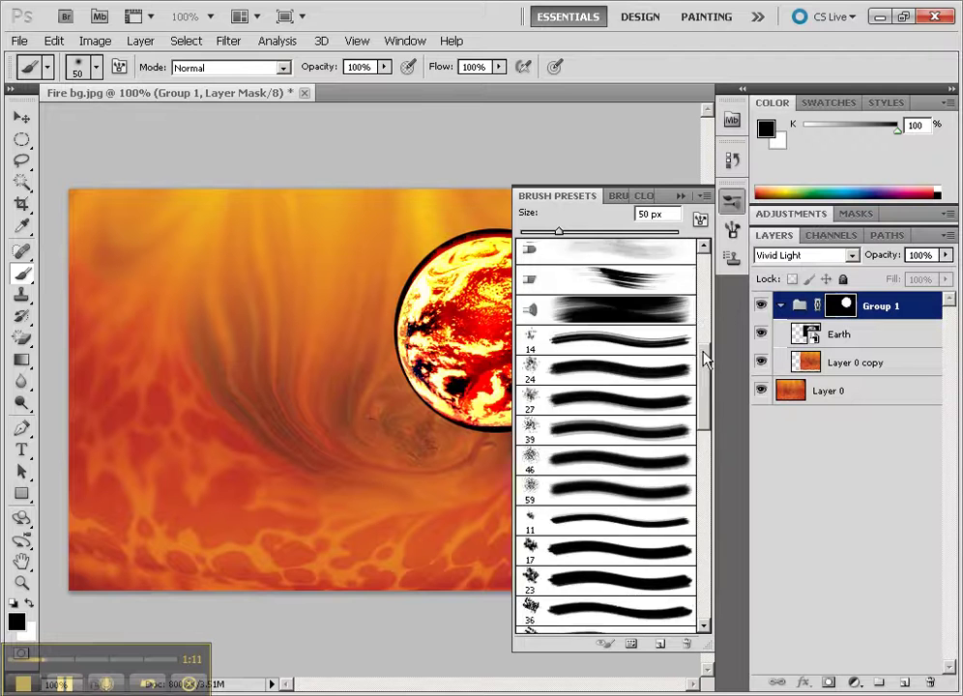
# Append the Special Effect Brushes to the presets and choose the 117 px rose brush
pyautogui.click(705, 197)
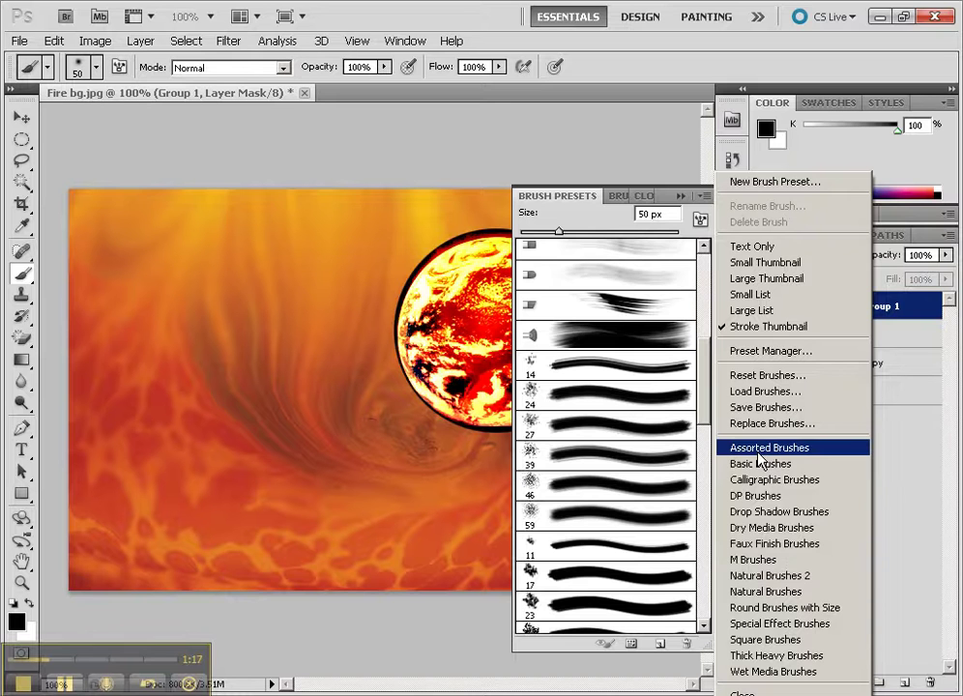
pyautogui.click(769, 624)
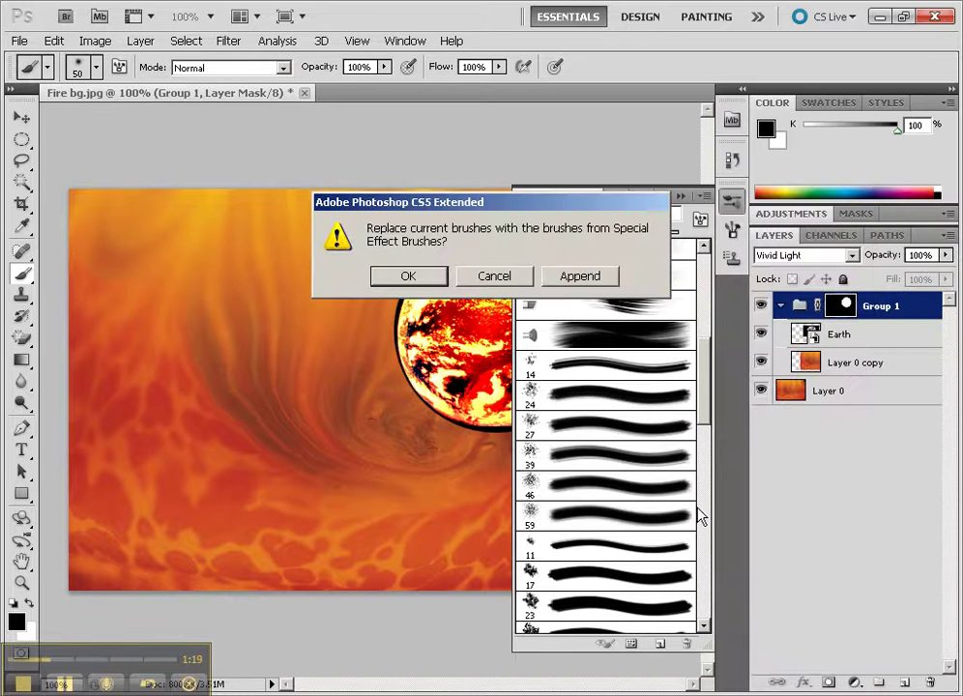
pyautogui.click(577, 277)
pyautogui.moveTo(706, 339); pyautogui.dragTo(702, 539)
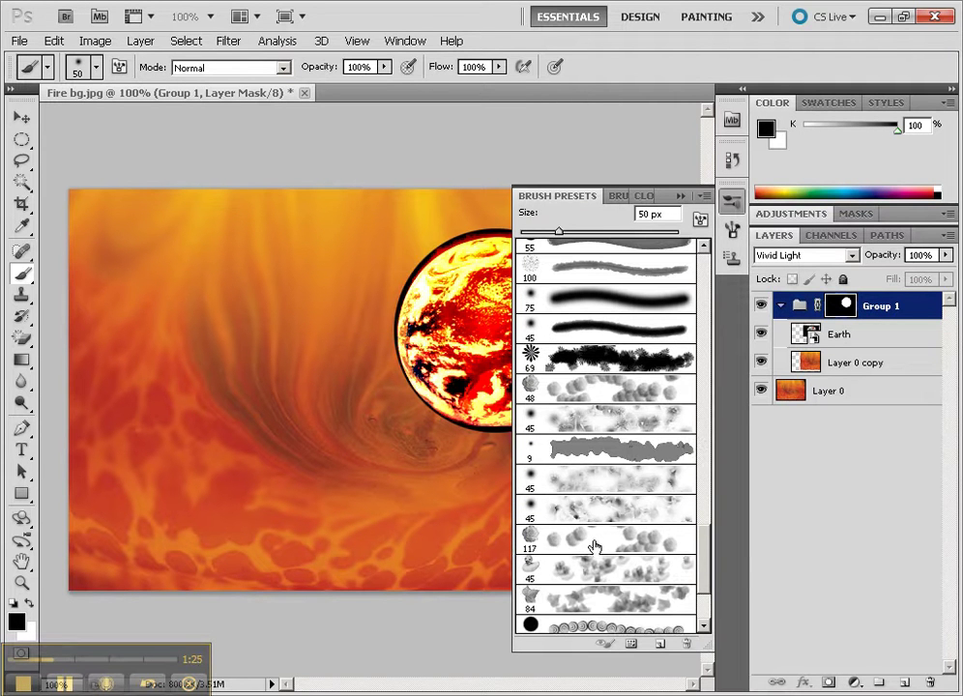
pyautogui.click(593, 547)
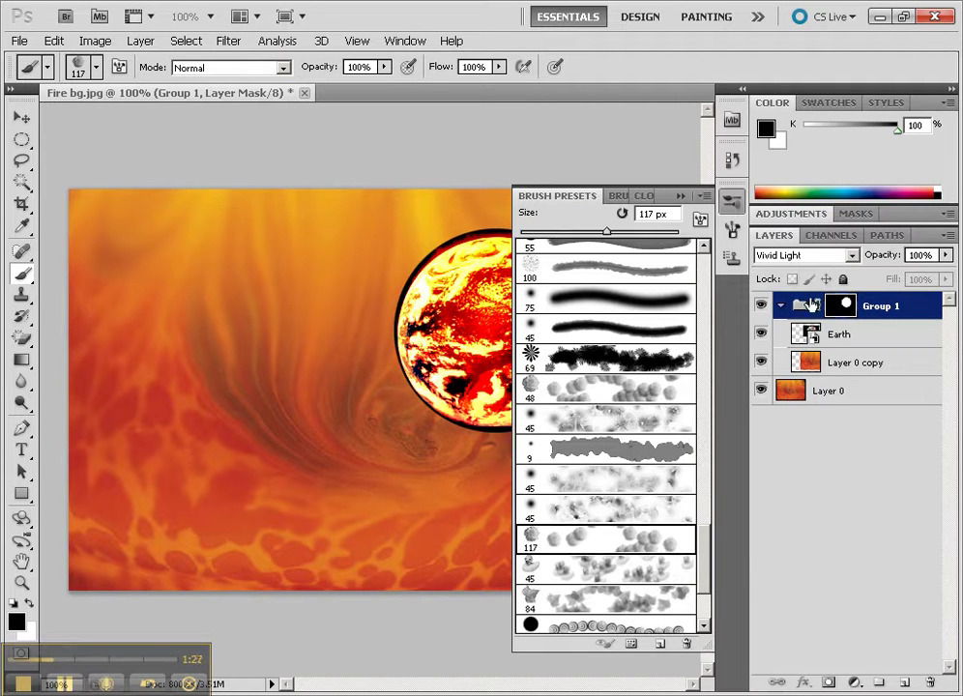
# Create a new empty layer and place it above Group 1, outside the group
pyautogui.hotkey('ctrl', '`')
pyautogui.click(901, 683)
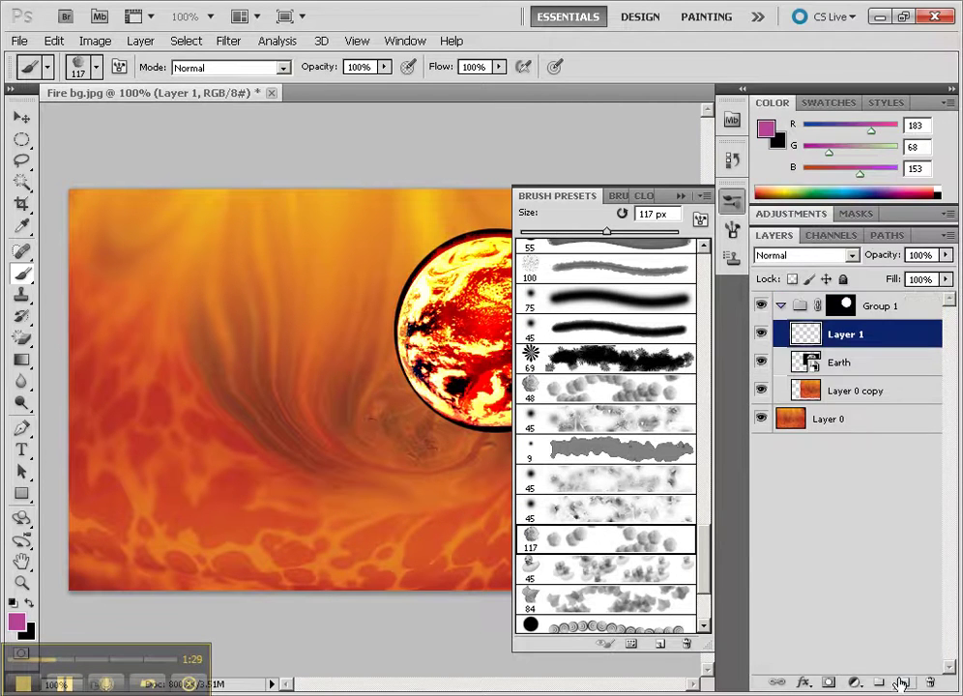
pyautogui.moveTo(807, 334); pyautogui.dragTo(790, 303)
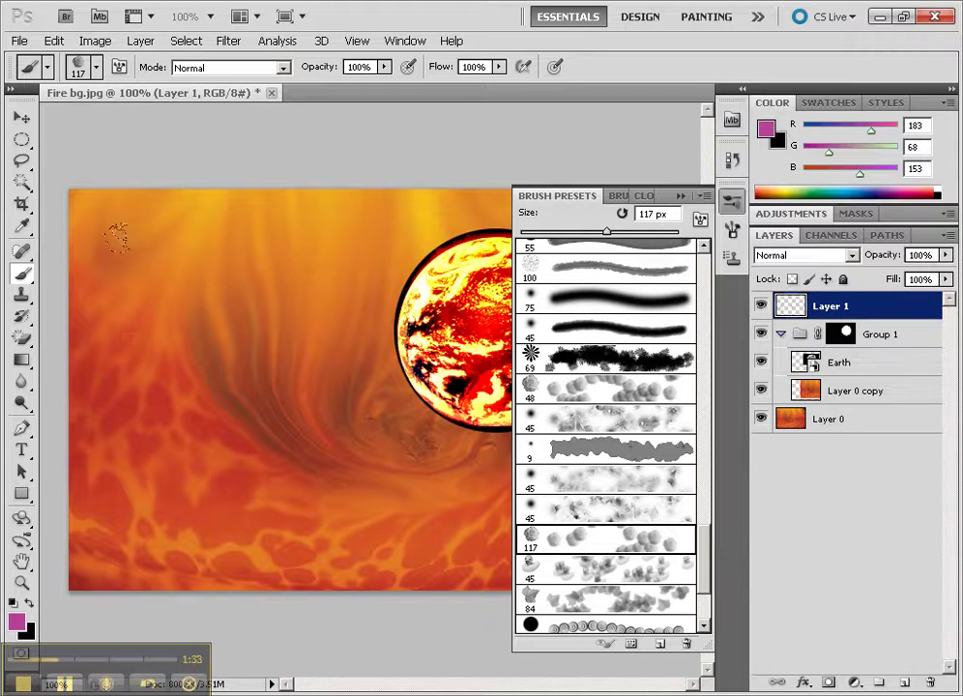
# Stamp several roses with the purple foreground colour over the left half of the image on Layer 1
pyautogui.click(184, 259)
pyautogui.click(156, 401)
pyautogui.click(286, 448)
pyautogui.click(282, 340)
pyautogui.click(296, 227)
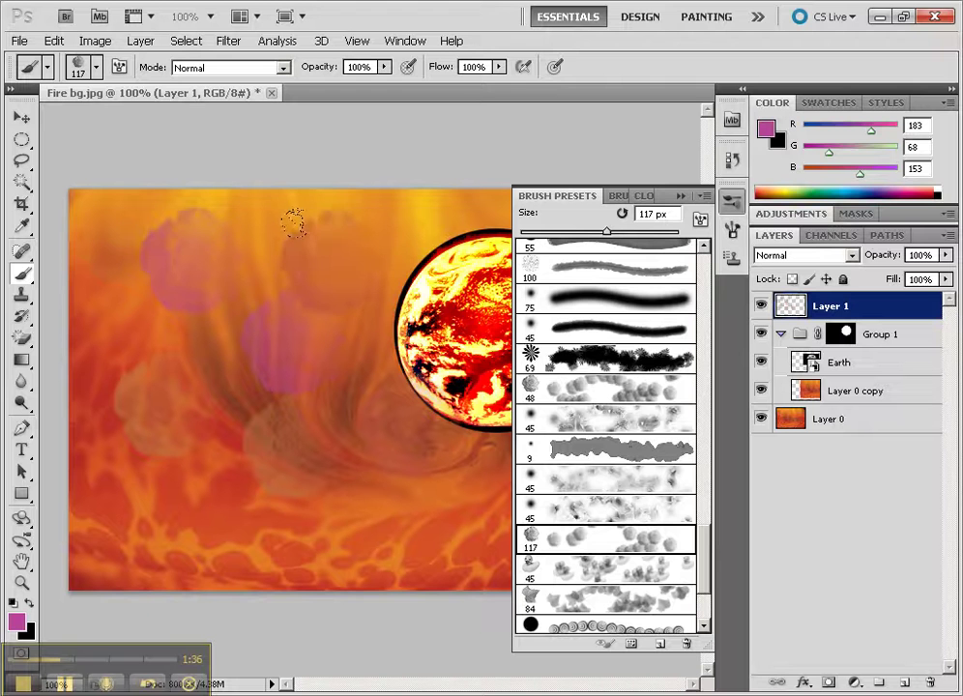
# Swap the foreground and background colours and stamp black roses over the left half of the image
pyautogui.click(30, 606)
pyautogui.click(201, 272)
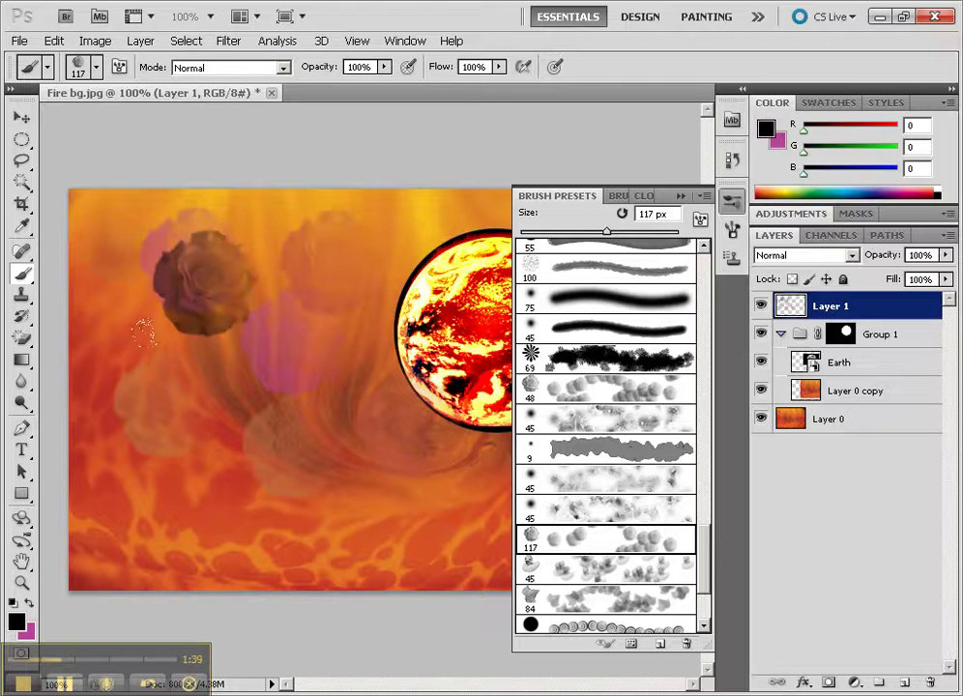
pyautogui.click(177, 370)
pyautogui.click(141, 443)
pyautogui.click(280, 453)
pyautogui.click(306, 326)
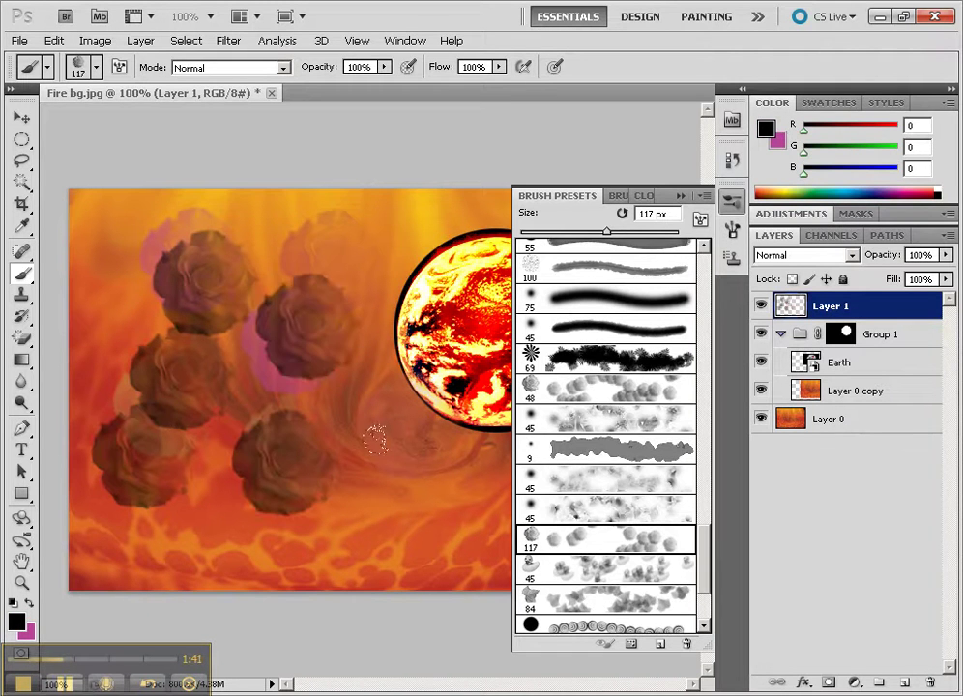
# Choose the 45 px scattered flower brush below the 48 px preset and paint dark flowers over and below the roses
pyautogui.click(648, 429)
pyautogui.click(356, 242)
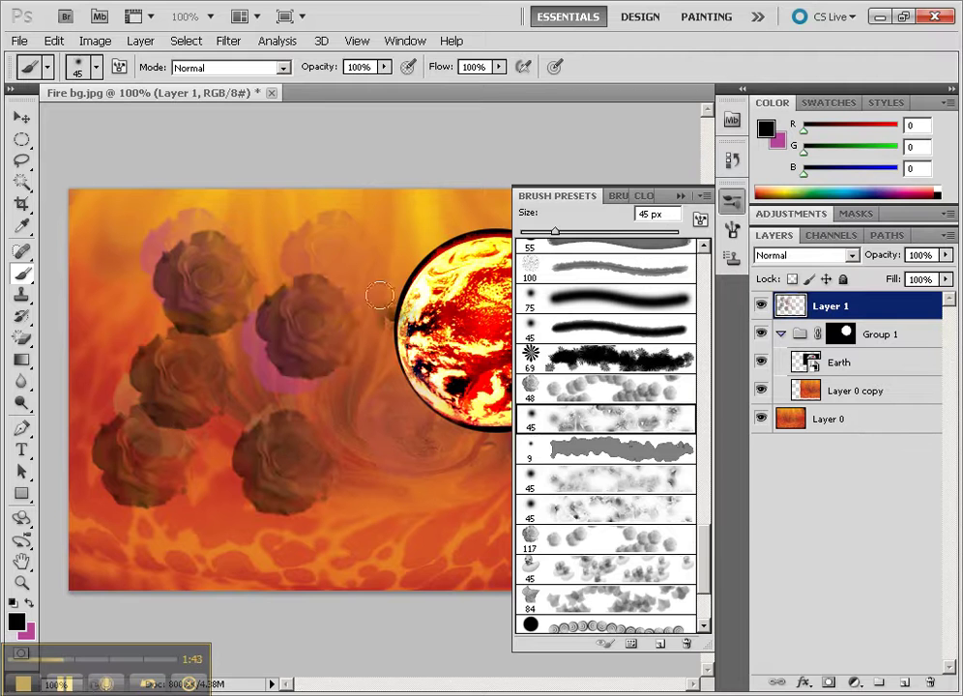
pyautogui.moveTo(281, 222)
pyautogui.mouseDown()
pyautogui.moveTo(223, 232)
pyautogui.moveTo(261, 222)
pyautogui.mouseUp()
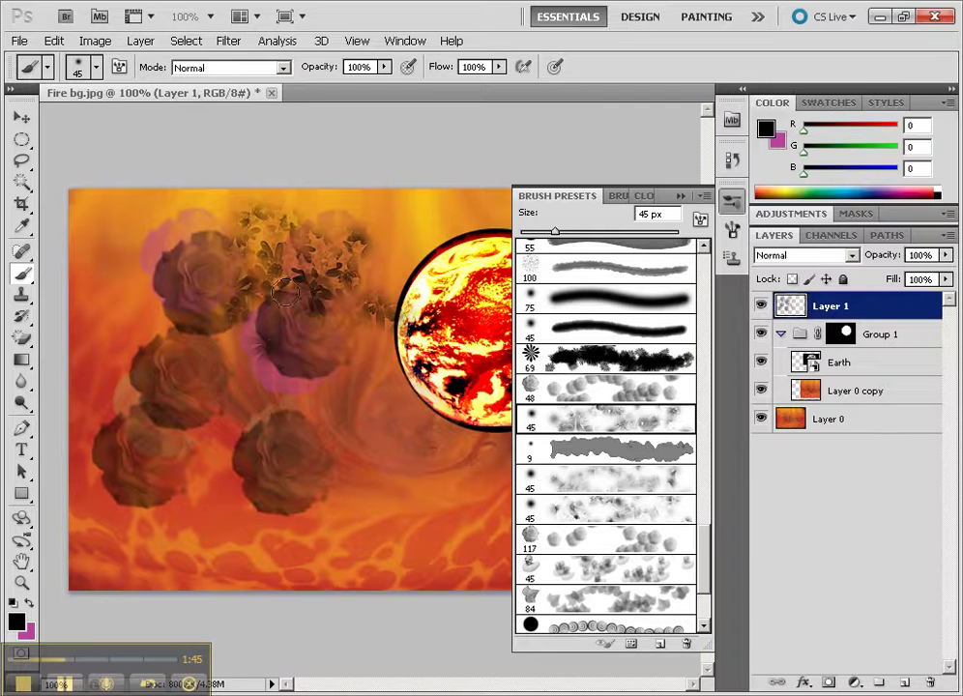
pyautogui.moveTo(329, 322)
pyautogui.mouseDown()
pyautogui.moveTo(316, 366)
pyautogui.moveTo(307, 340)
pyautogui.moveTo(247, 272)
pyautogui.moveTo(172, 319)
pyautogui.moveTo(122, 279)
pyautogui.mouseUp()
pyautogui.moveTo(402, 510)
pyautogui.mouseDown()
pyautogui.moveTo(254, 531)
pyautogui.moveTo(455, 535)
pyautogui.moveTo(242, 503)
pyautogui.moveTo(338, 493)
pyautogui.moveTo(261, 527)
pyautogui.moveTo(283, 543)
pyautogui.moveTo(165, 464)
pyautogui.moveTo(116, 387)
pyautogui.mouseUp()
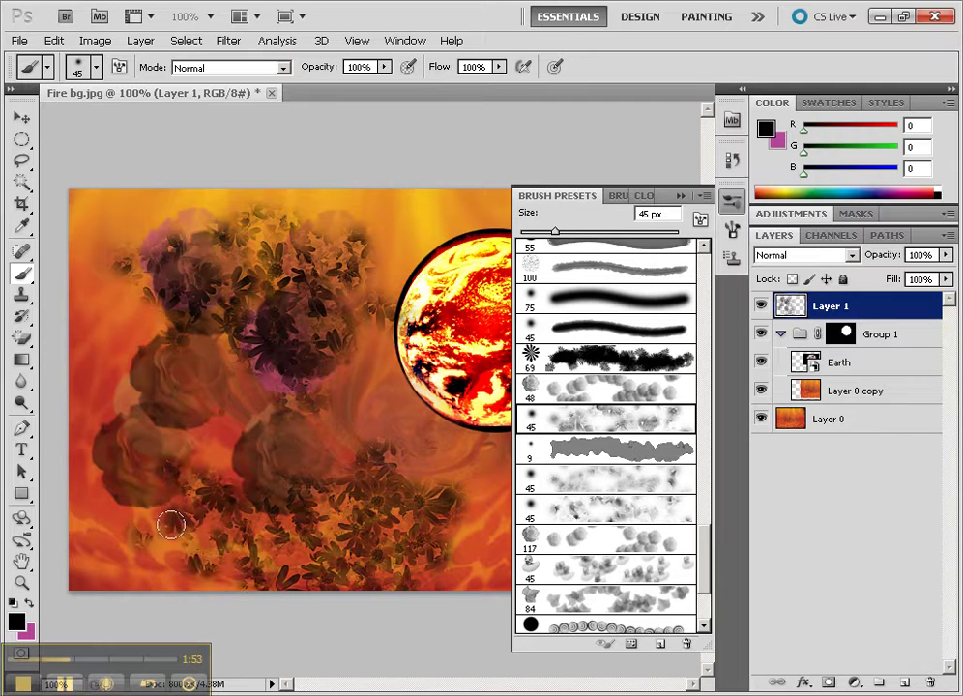
pyautogui.moveTo(237, 270); pyautogui.dragTo(456, 286)
# Toggle Layer 1's visibility to check the painting, and set its blend mode to Overlay
pyautogui.click(761, 307)
pyautogui.click(761, 306)
pyautogui.click(837, 257)
pyautogui.click(838, 234)
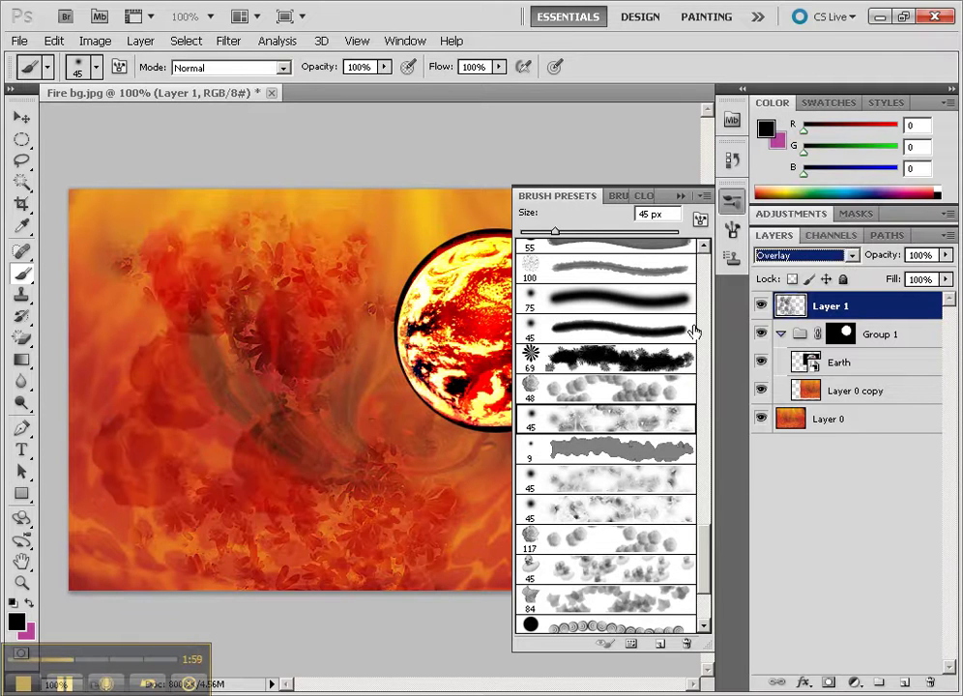
# Try the lightening blend modes on Layer 1 and settle on Linear Dodge (Add)
pyautogui.click(804, 257)
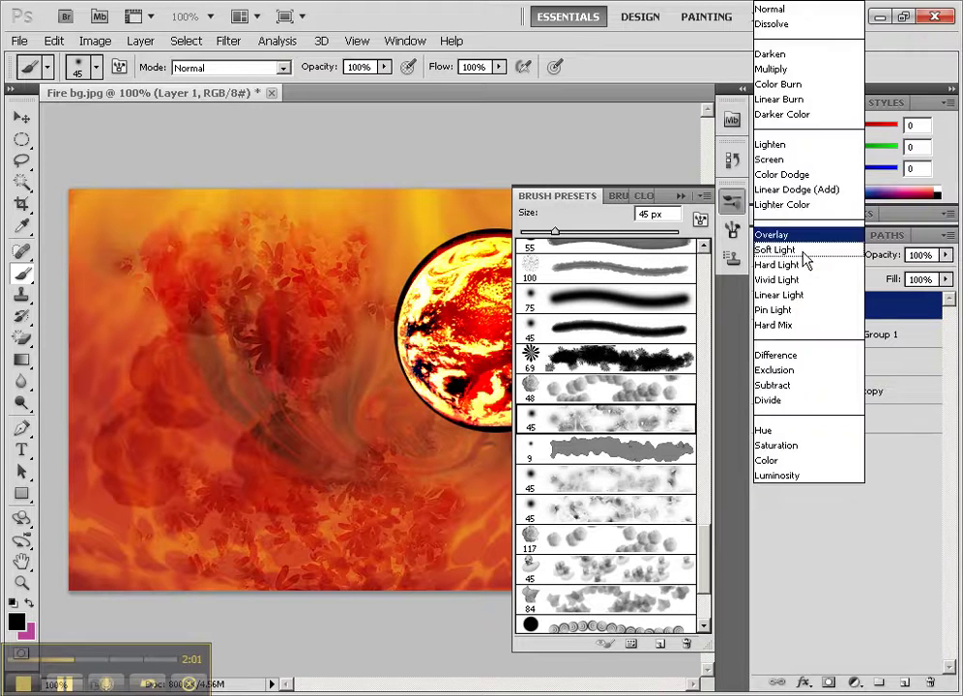
pyautogui.click(791, 148)
pyautogui.press('Down')
pyautogui.press('Down')
pyautogui.press('Down')
pyautogui.press('Down')
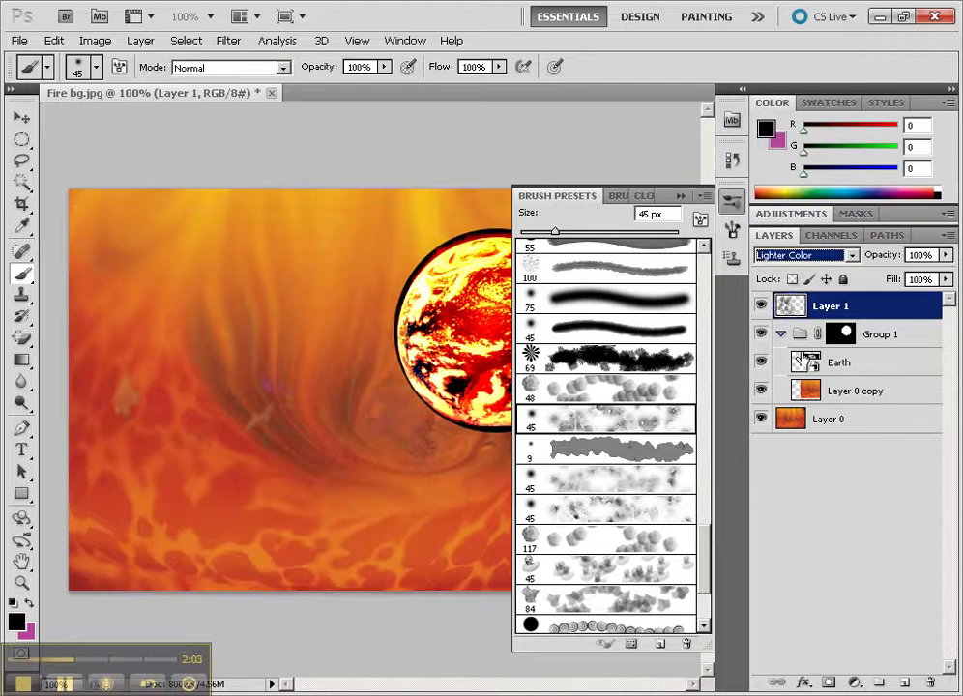
pyautogui.press('Up')
pyautogui.press('Up')
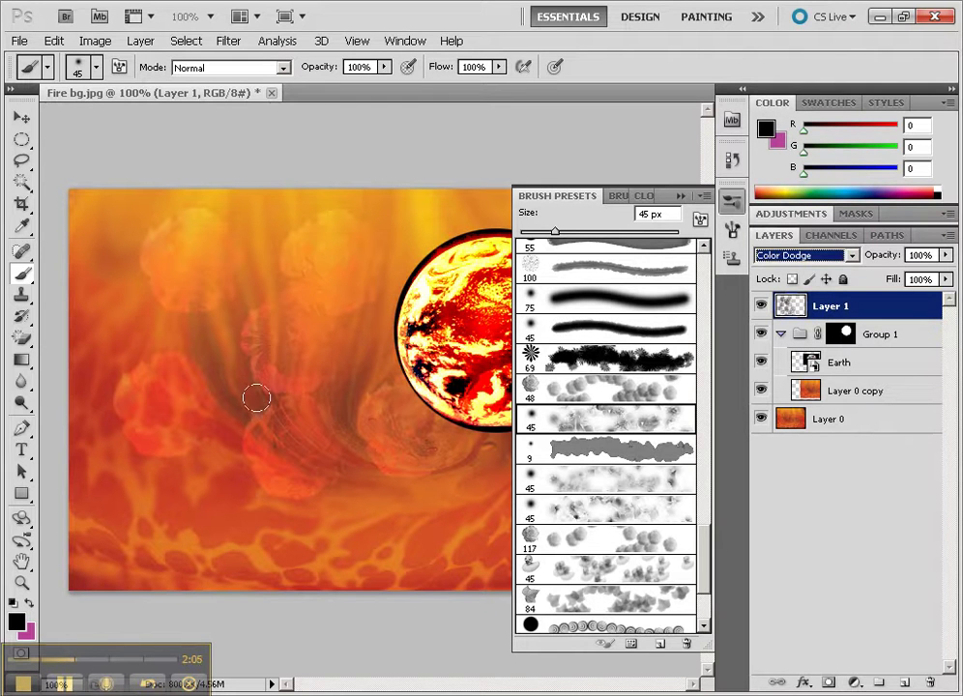
pyautogui.press('Down')
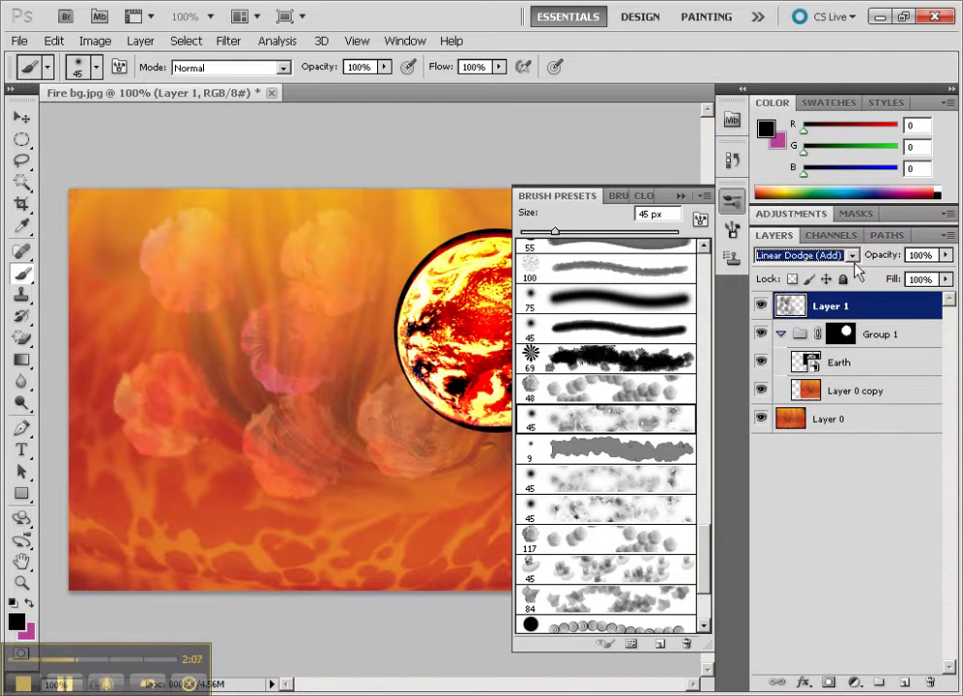
# Choose the 69 px flower brush and paint flowers along the image's left and lower edges on Layer 1
pyautogui.click(786, 306)
pyautogui.click(611, 359)
pyautogui.moveTo(134, 209)
pyautogui.mouseDown()
pyautogui.moveTo(129, 337)
pyautogui.moveTo(106, 319)
pyautogui.mouseUp()
pyautogui.moveTo(81, 460)
pyautogui.mouseDown()
pyautogui.moveTo(267, 531)
pyautogui.moveTo(247, 428)
pyautogui.moveTo(318, 520)
pyautogui.moveTo(221, 557)
pyautogui.mouseUp()
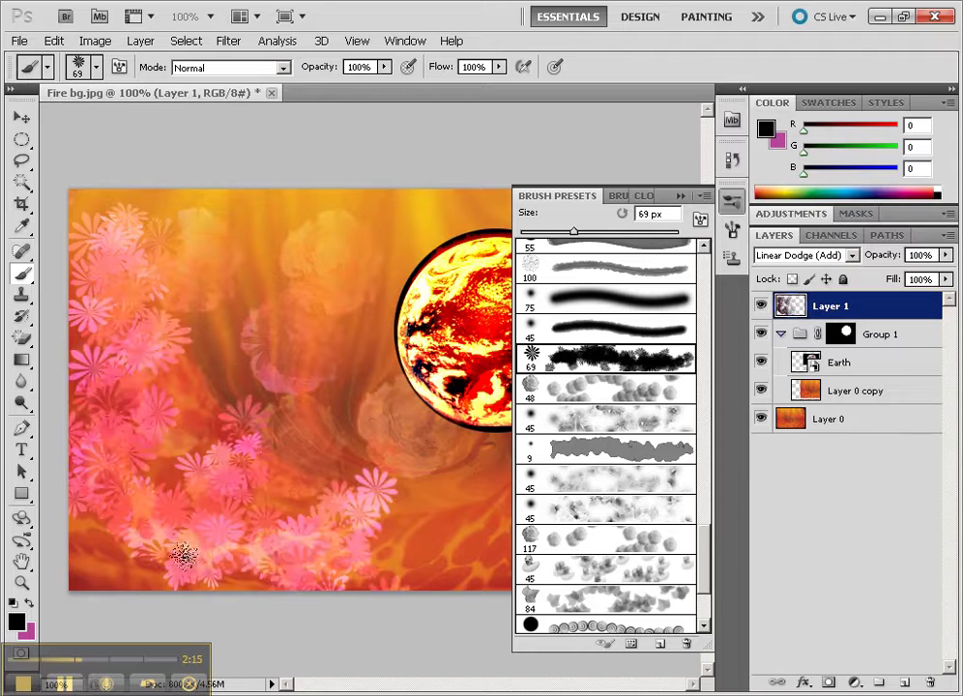
# Change the background colour to bright green and paint more flowers down the left side and along the lower edge
pyautogui.click(29, 635)
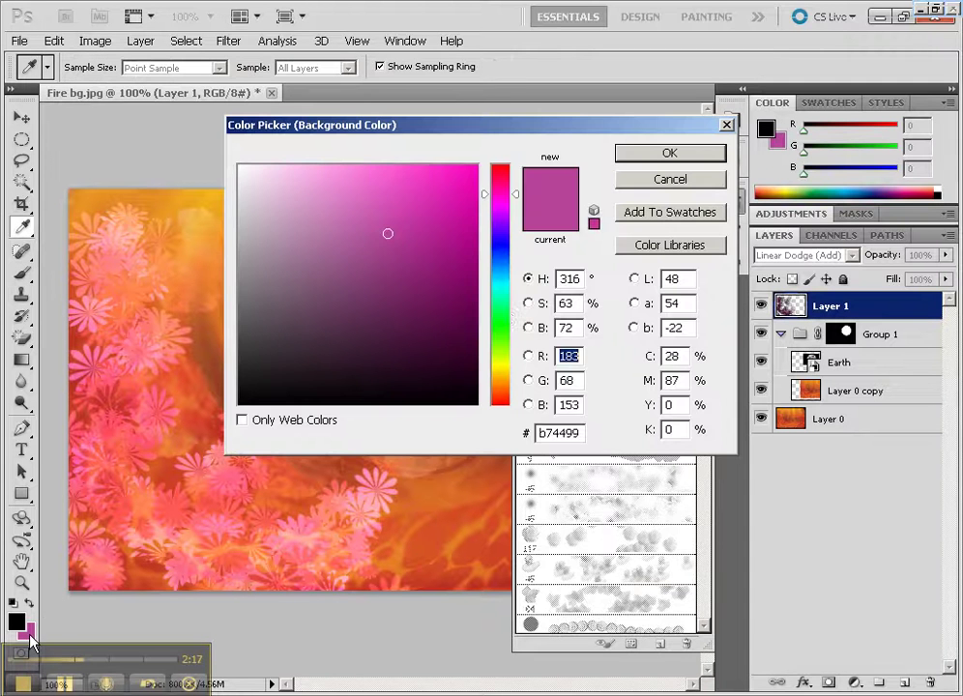
pyautogui.moveTo(503, 312)
pyautogui.mouseDown()
pyautogui.moveTo(503, 334)
pyautogui.moveTo(503, 326)
pyautogui.mouseUp()
pyautogui.click(461, 166)
pyautogui.click(670, 152)
pyautogui.moveTo(156, 281)
pyautogui.mouseDown()
pyautogui.moveTo(135, 377)
pyautogui.moveTo(45, 377)
pyautogui.moveTo(266, 554)
pyautogui.mouseUp()
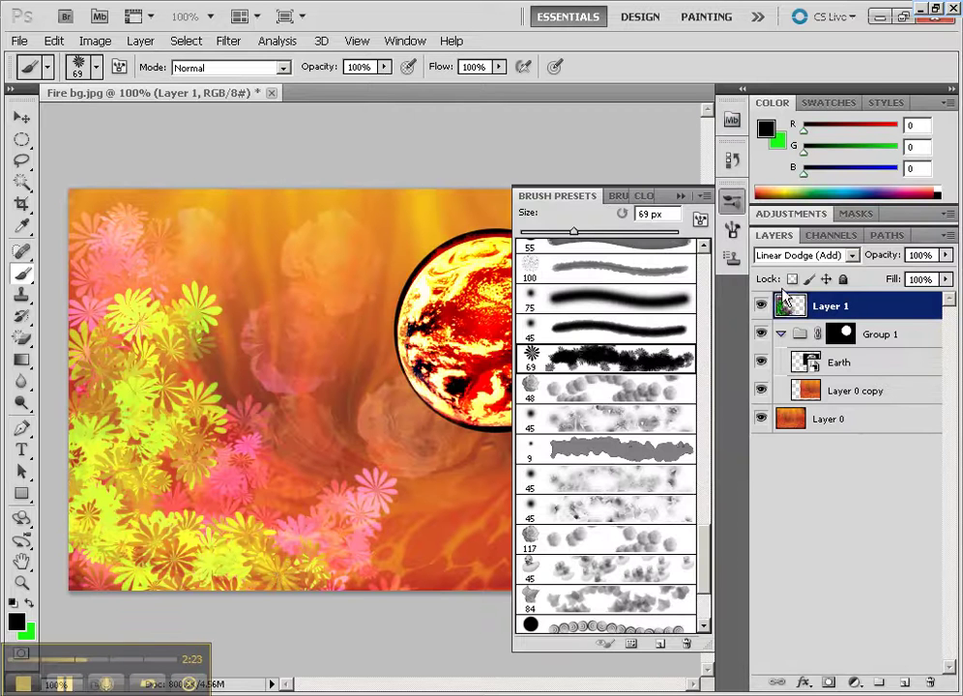
# Compare several blend modes on Layer 1, including Soft Light, and set it to Color Dodge
pyautogui.click(796, 255)
pyautogui.click(800, 252)
pyautogui.click(809, 256)
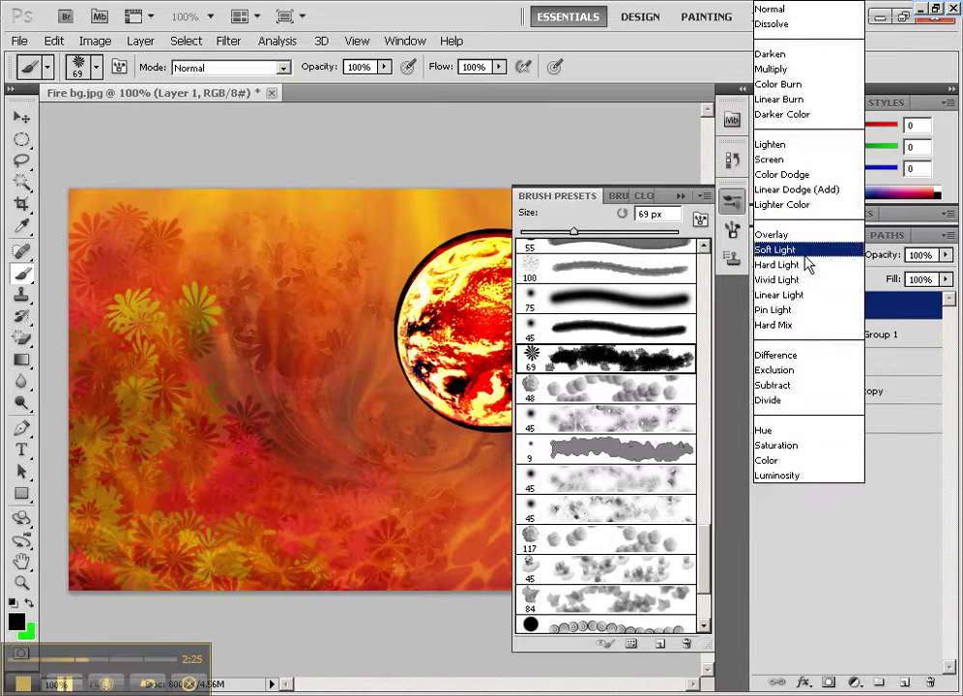
pyautogui.click(811, 257)
pyautogui.press('Up')
pyautogui.press('Up')
pyautogui.press('Up')
pyautogui.press('Up')
pyautogui.press('Up')
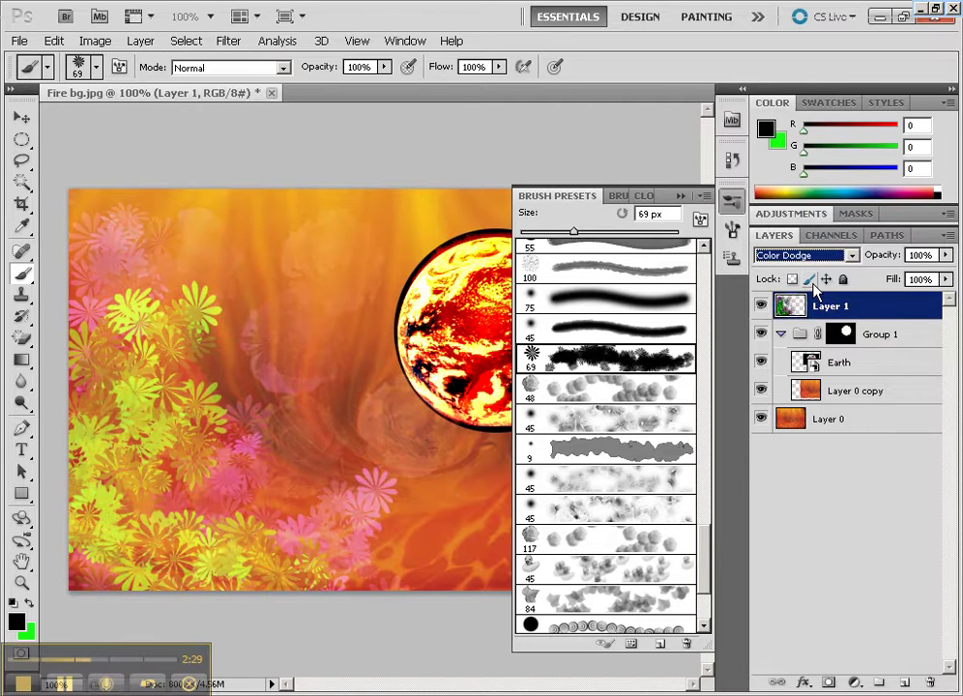
pyautogui.press('Down')
pyautogui.press('Down')
pyautogui.press('Up')
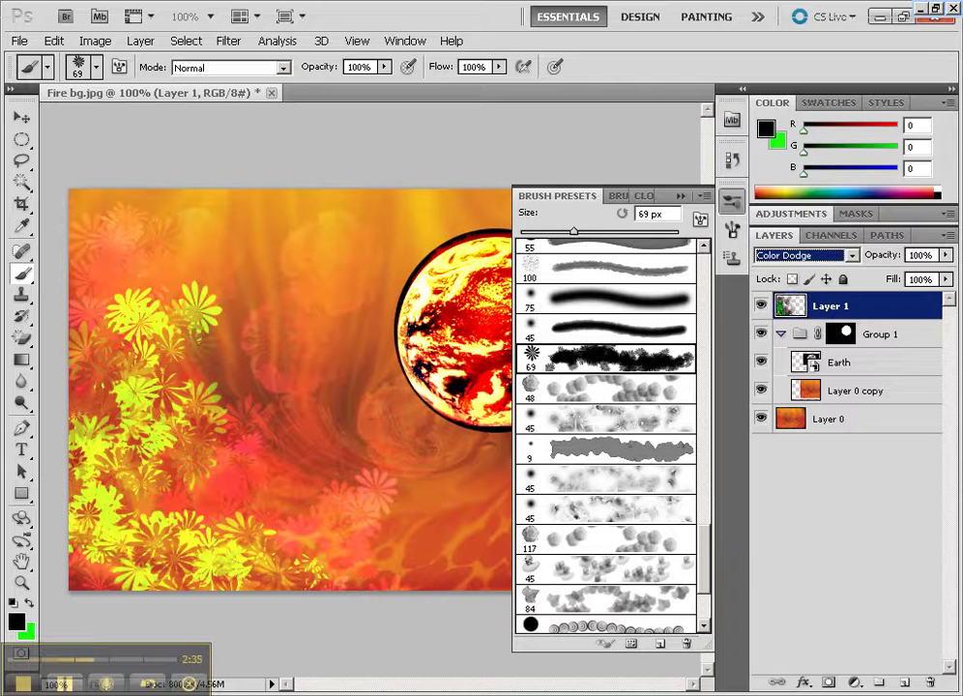
# Switch to Google Chrome and search the web for "free photoshop brushes" in a new tab
pyautogui.click(682, 694)
pyautogui.click(205, 11)
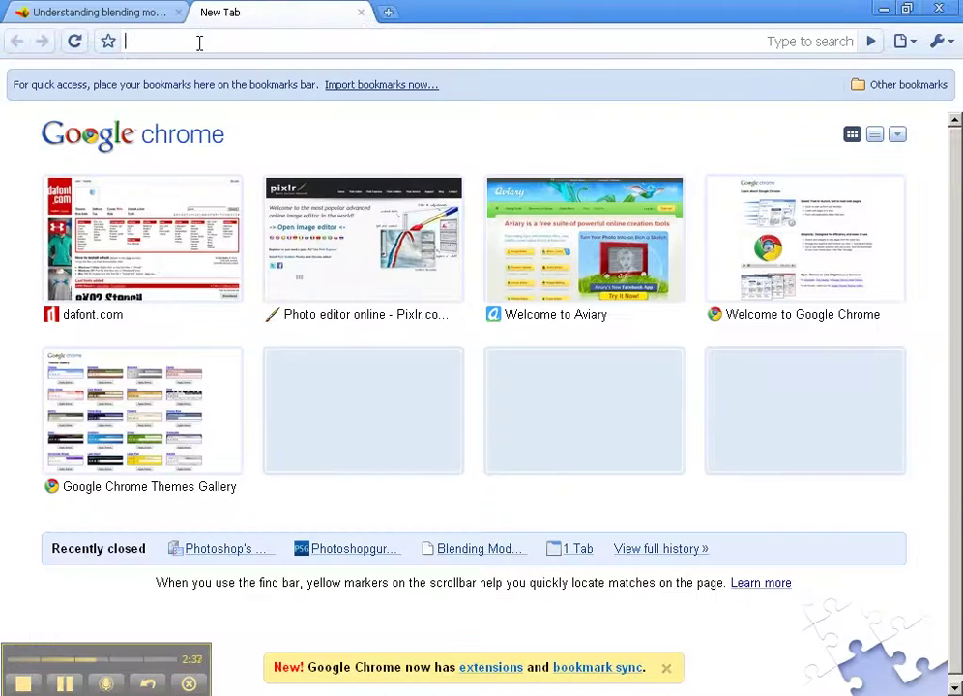
pyautogui.write('free ')
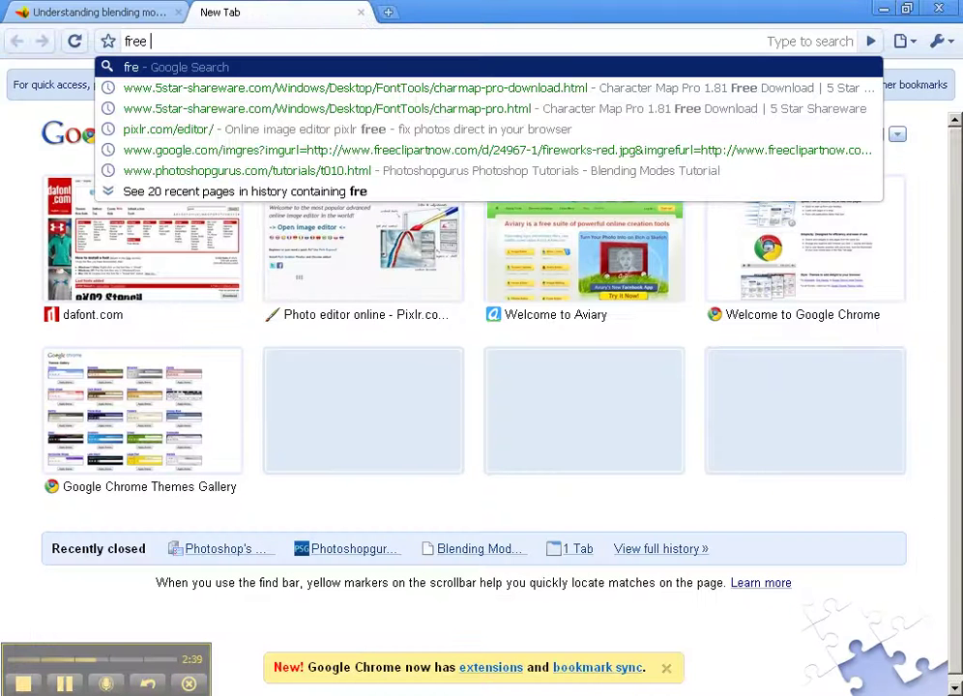
pyautogui.write('photoshop ')
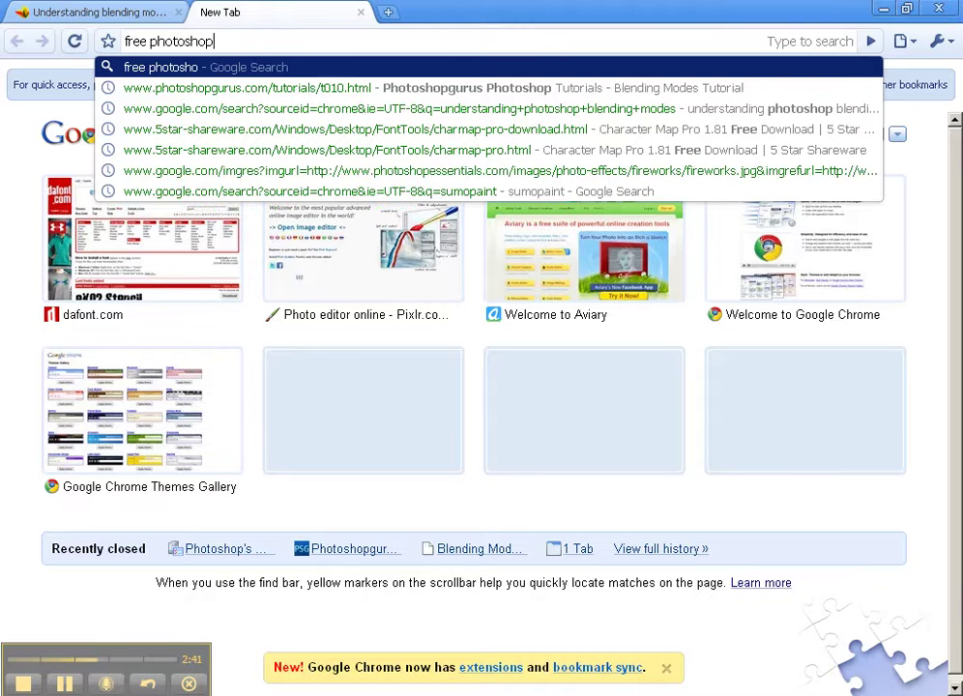
pyautogui.write('brushes')
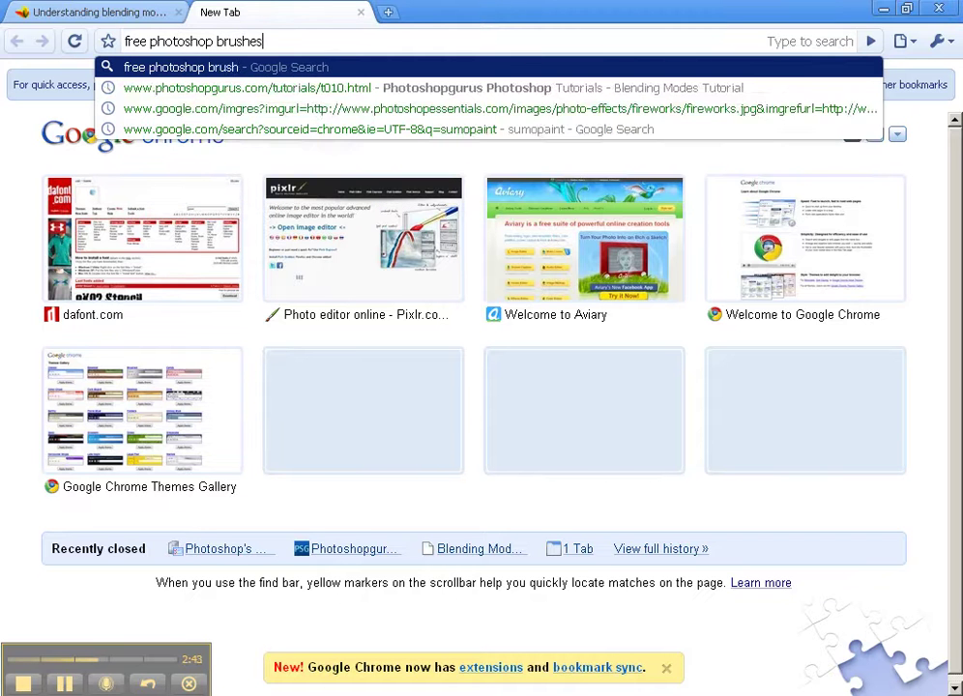
pyautogui.press('Return')
# Open the myphotoshopbrushes.com result in a separate tab and go to the page of its crystal brush pack
pyautogui.click(239, 182)
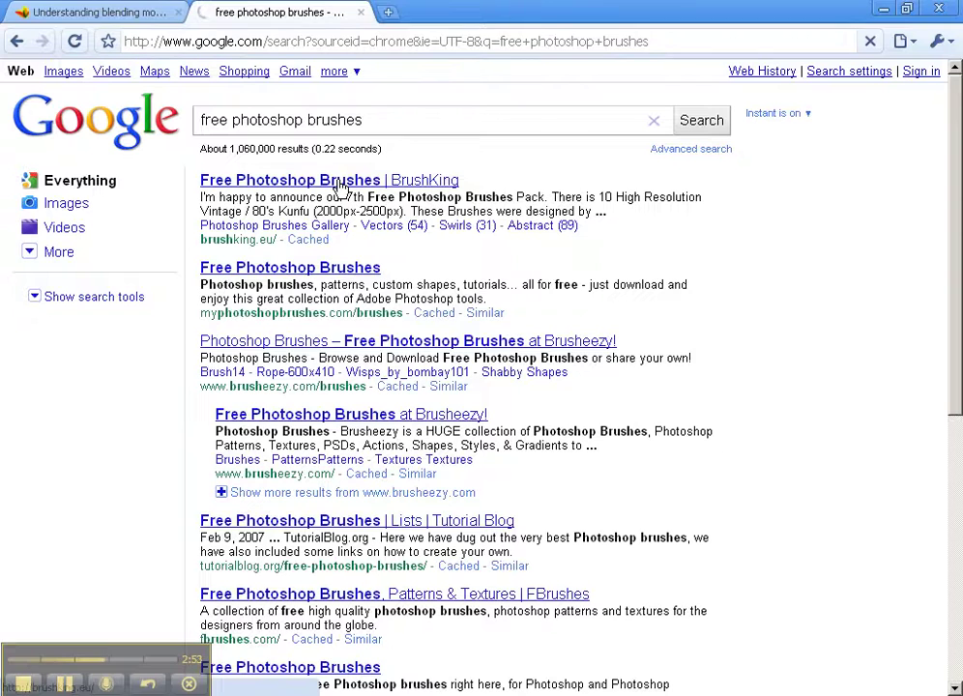
pyautogui.rightClick(342, 268)
pyautogui.click(383, 282)
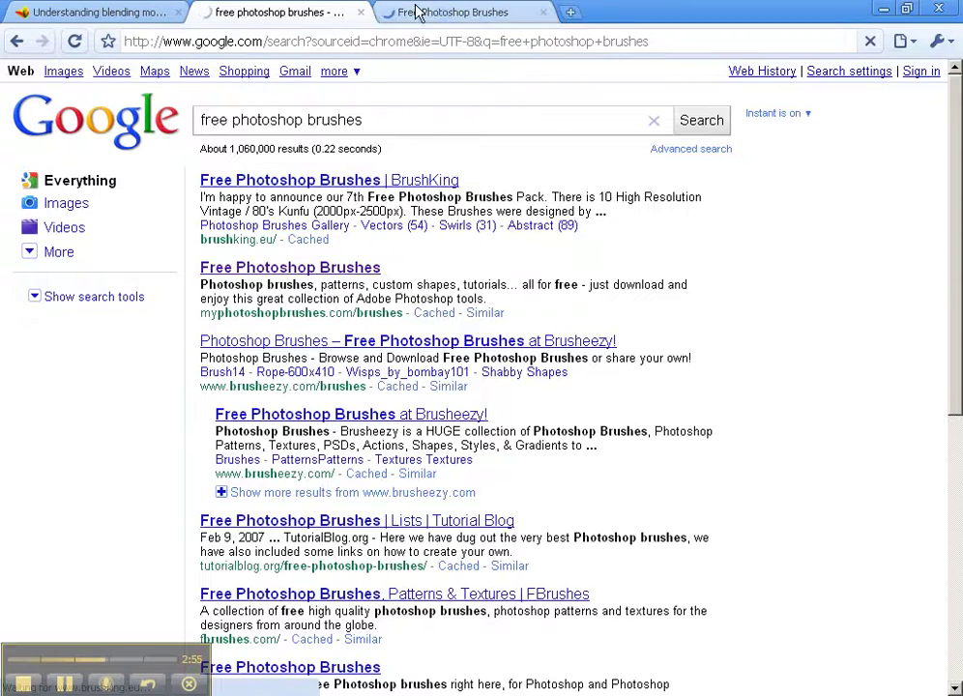
pyautogui.click(418, 12)
pyautogui.scroll(-3, 447, 464)
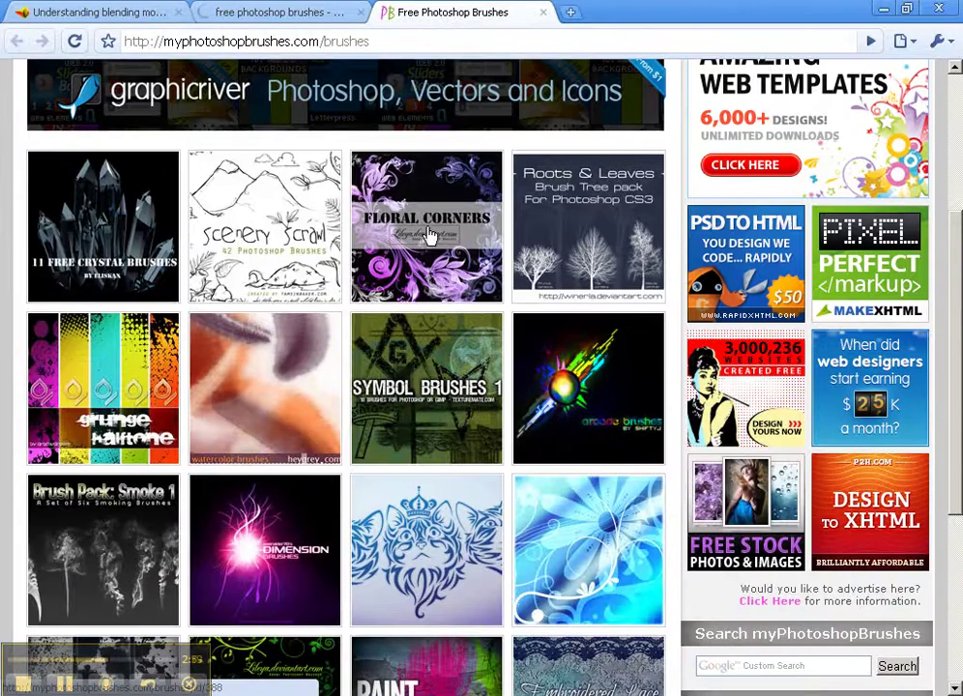
pyautogui.click(114, 227)
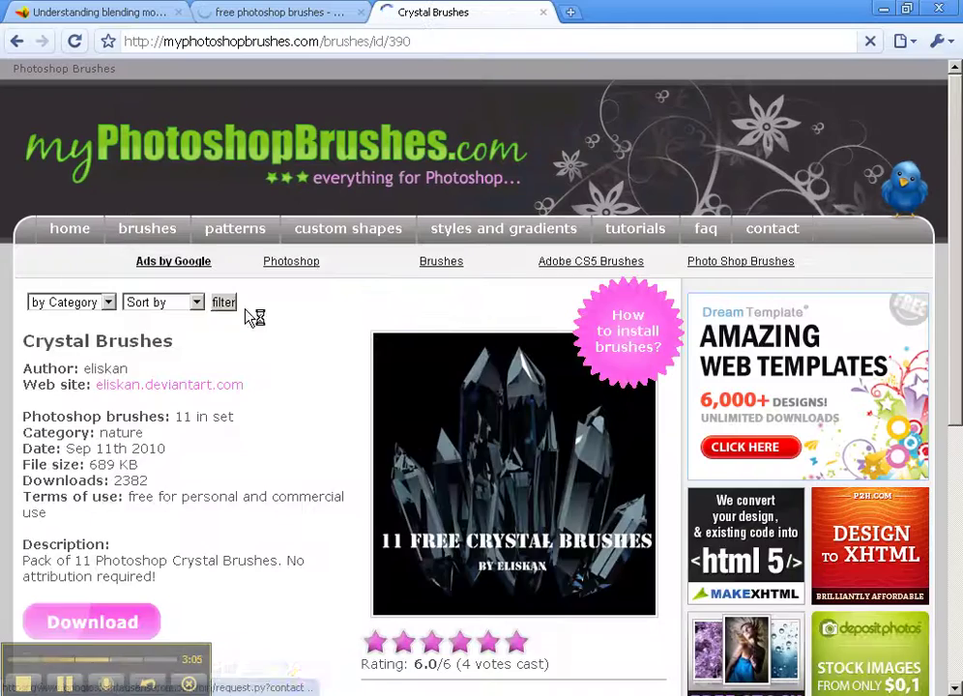
# Download the Crystal Brushes pack and look over the brush previews on its page
pyautogui.scroll(-3, 328, 450)
pyautogui.click(69, 248)
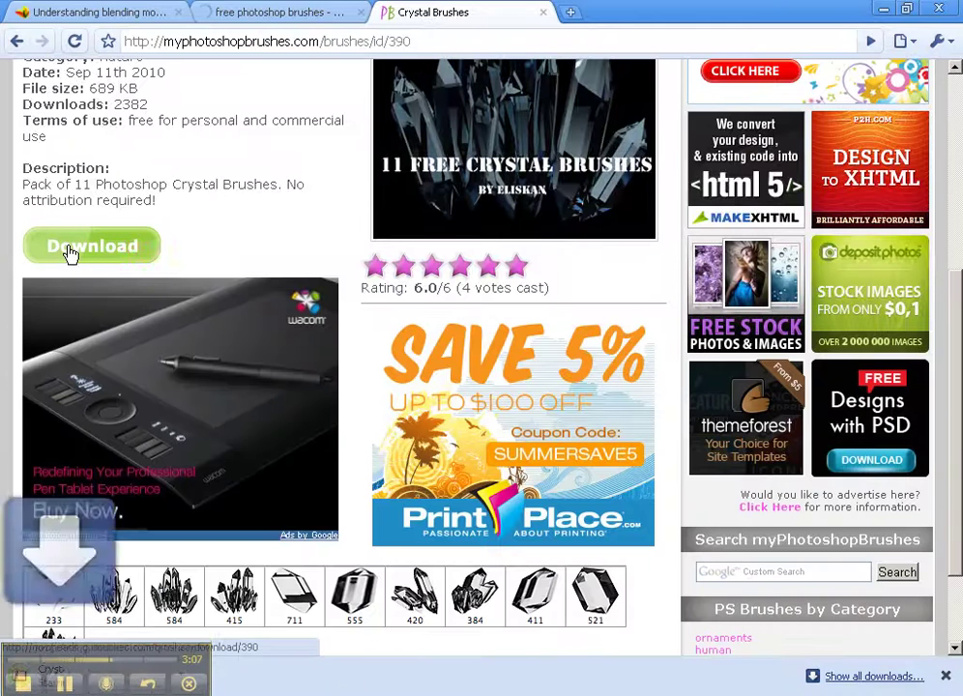
pyautogui.scroll(-3, 276, 561)
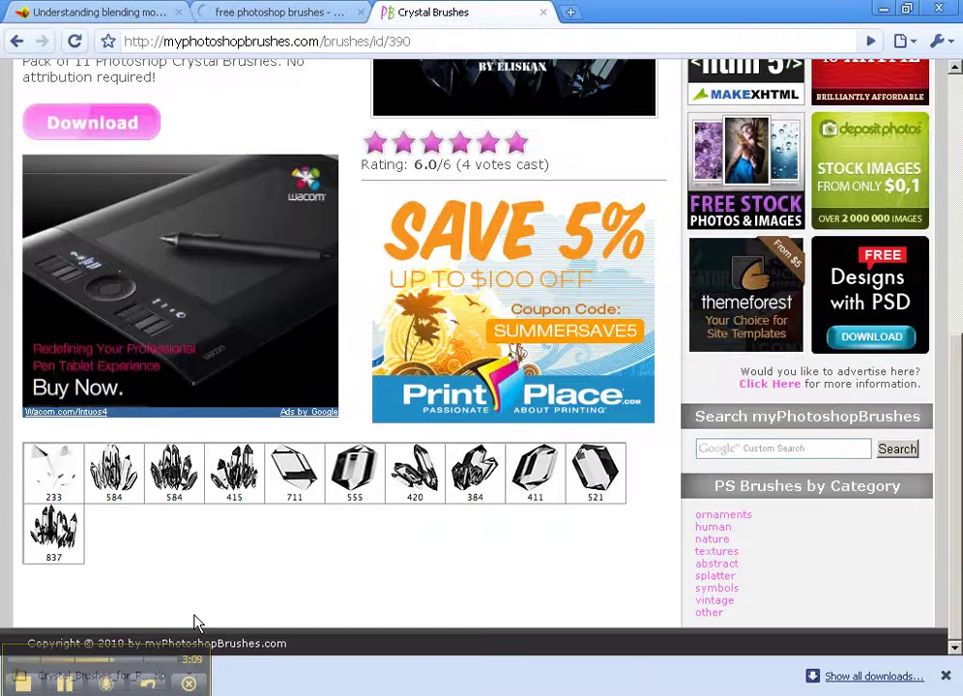
# Show the downloaded Crystal Brushes zip in its folder, open it and copy the ABR file to the desktop
pyautogui.moveTo(203, 683); pyautogui.dragTo(559, 542)
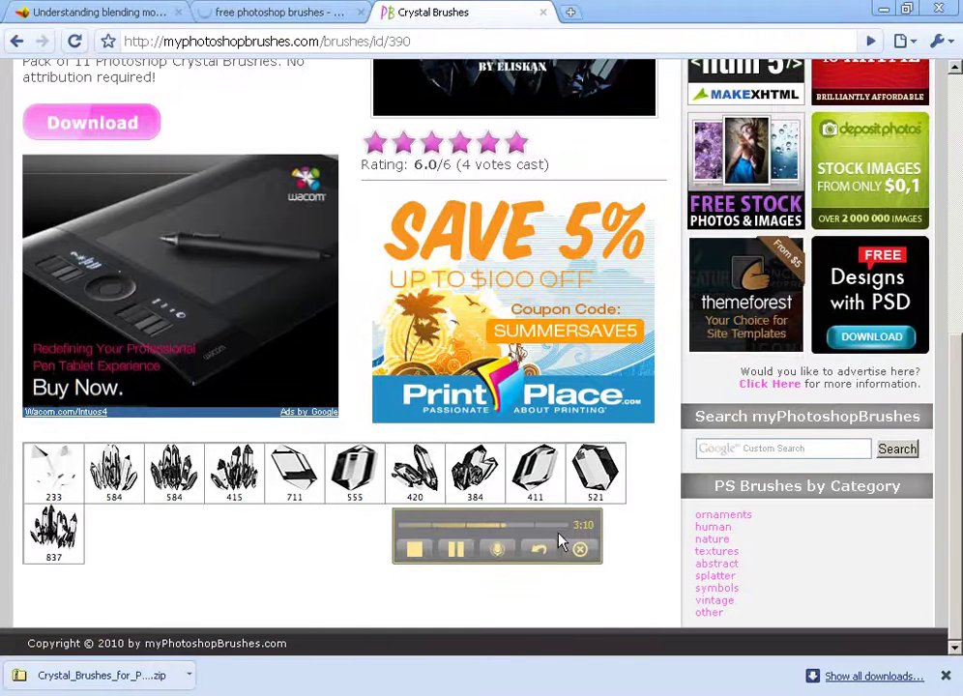
pyautogui.click(191, 676)
pyautogui.click(231, 661)
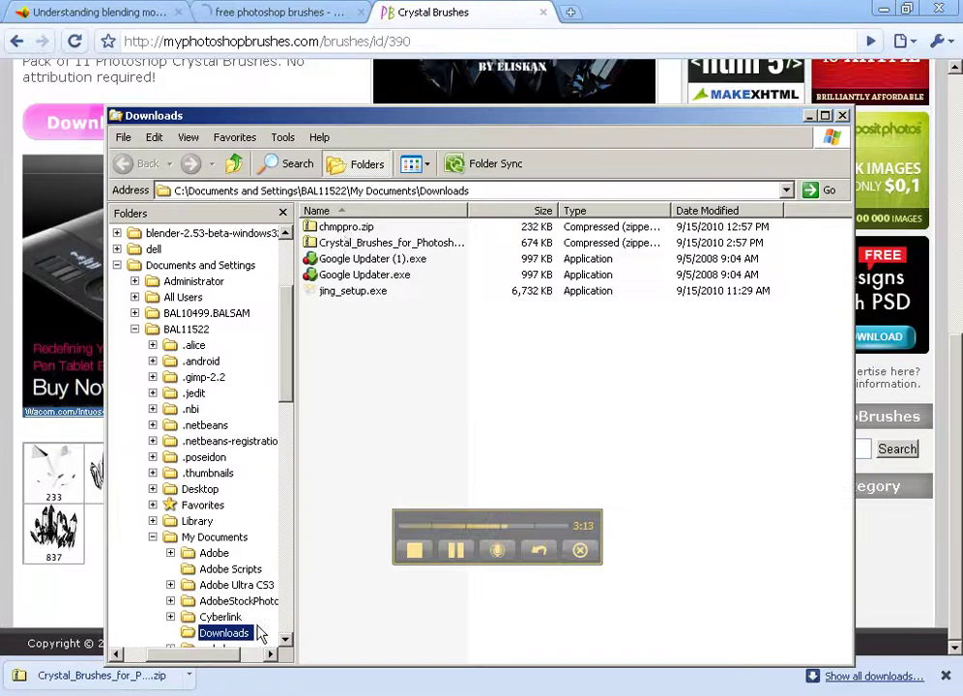
pyautogui.doubleClick(348, 248)
pyautogui.click(346, 232)
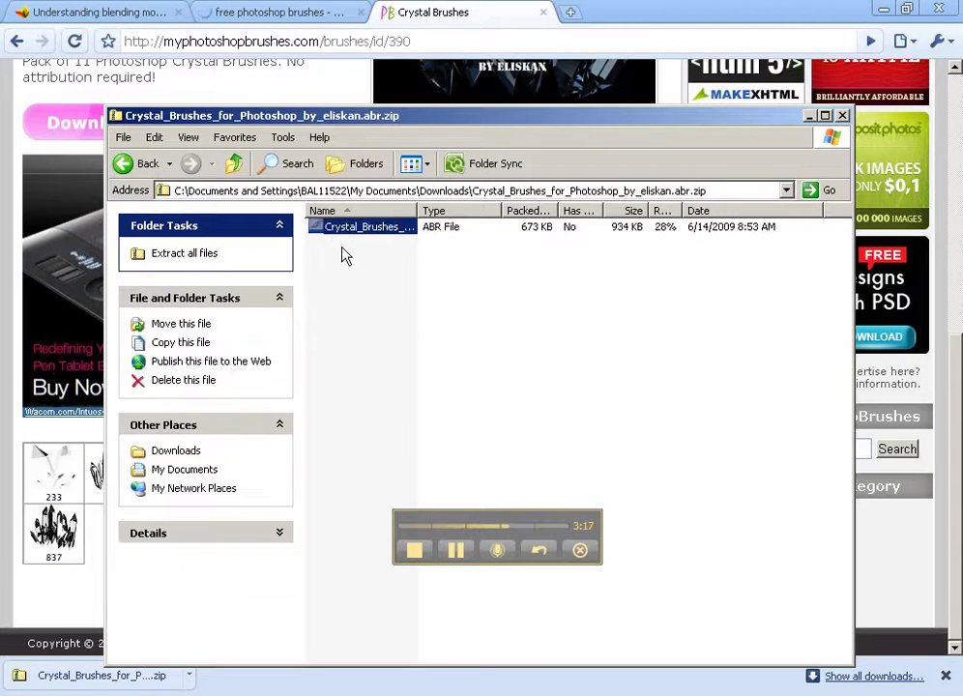
pyautogui.moveTo(331, 230); pyautogui.dragTo(962, 237)
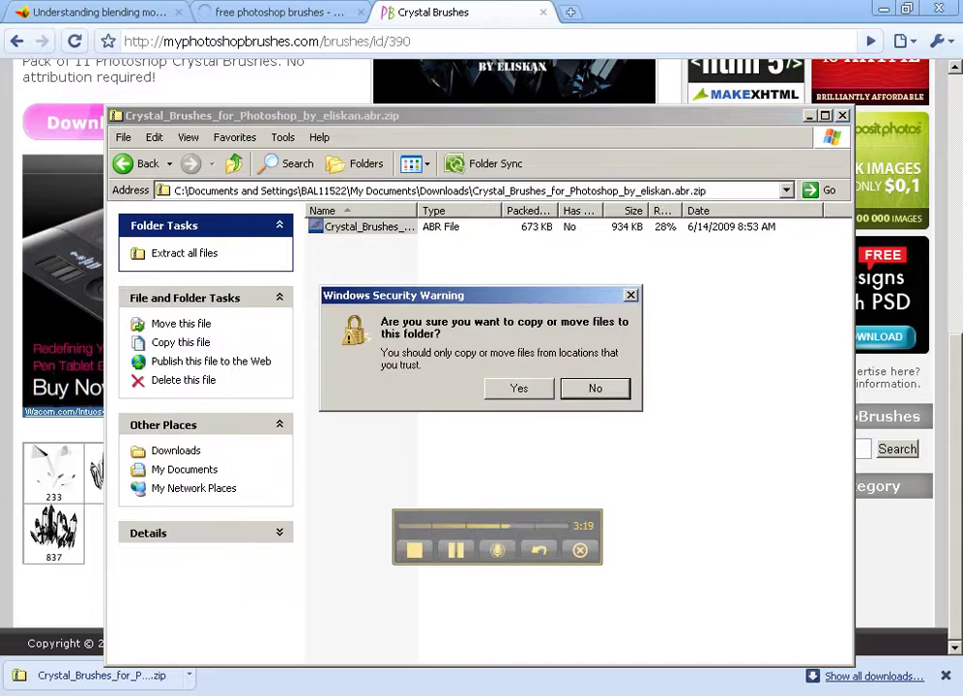
pyautogui.click(552, 382)
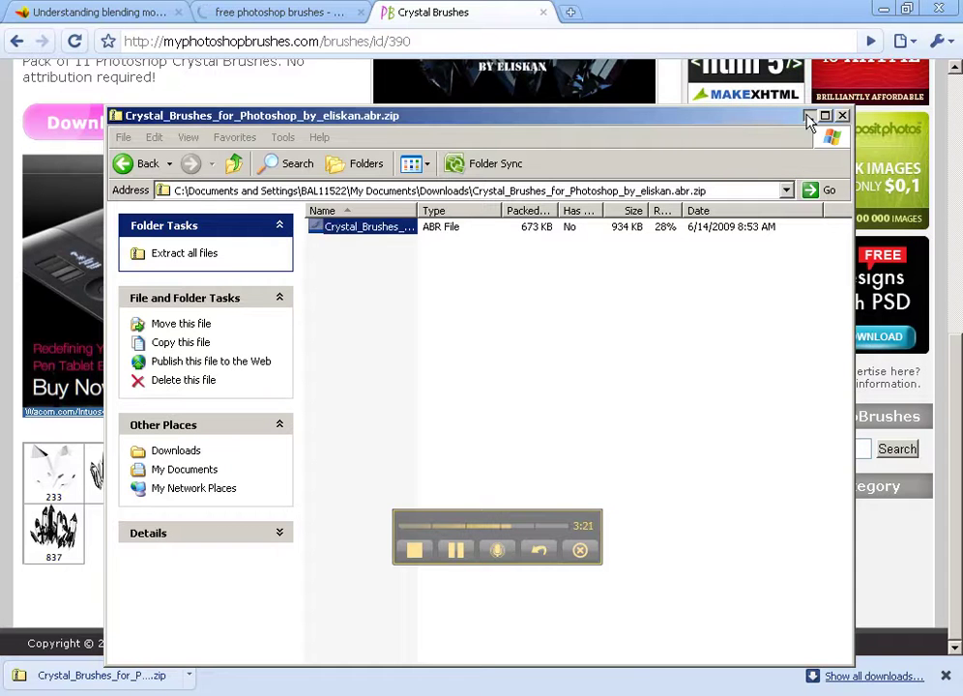
# Switch back to Photoshop and load the Crystal Brushes ABR file from the desktop into the brush presets
pyautogui.click(809, 115)
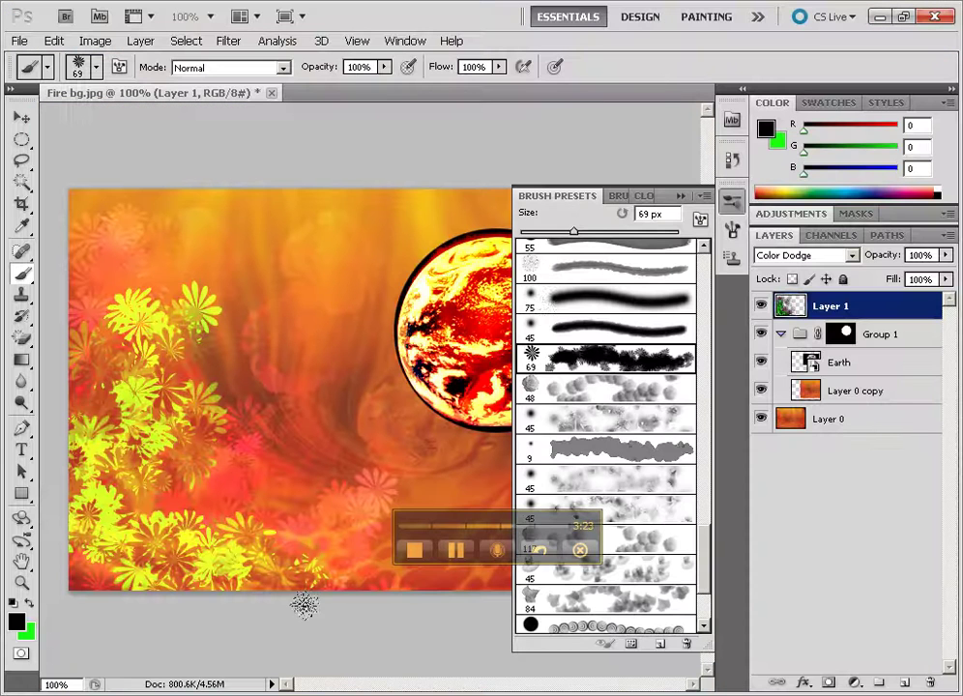
pyautogui.click(706, 196)
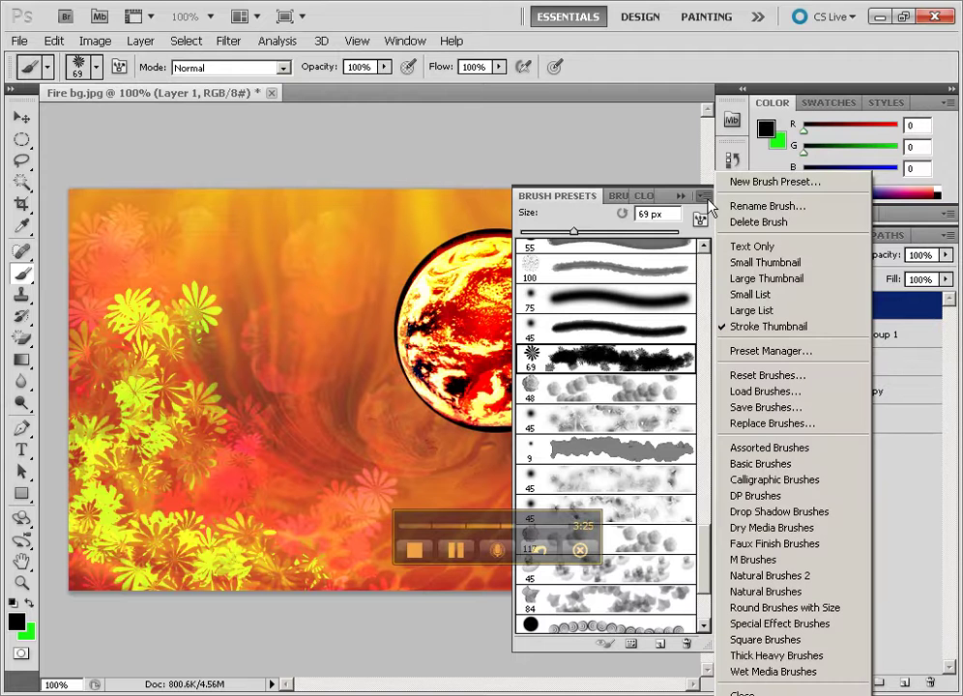
pyautogui.click(766, 392)
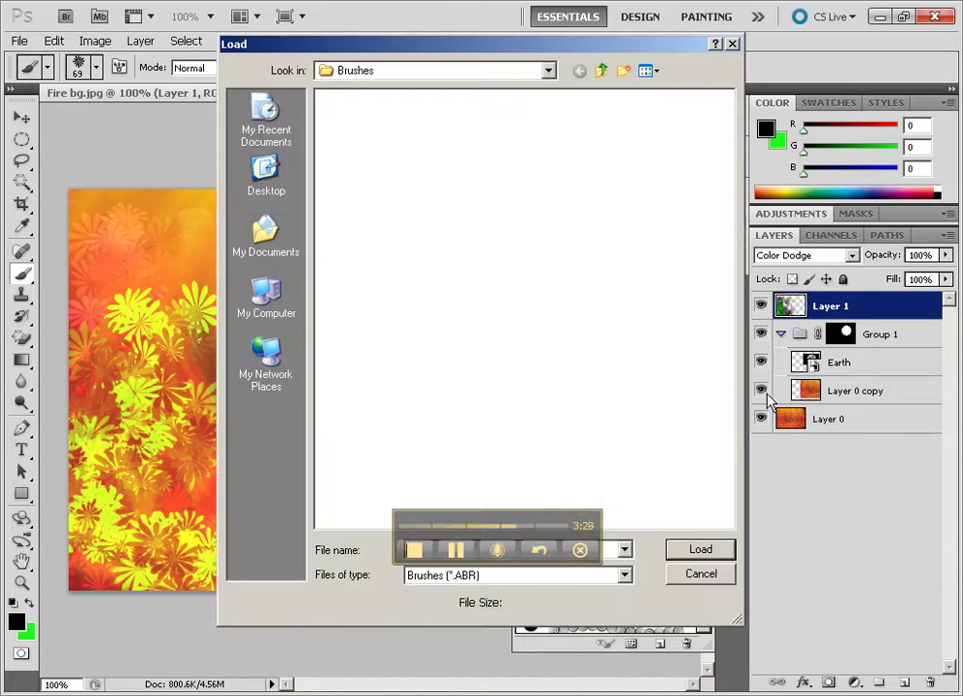
pyautogui.click(280, 191)
pyautogui.doubleClick(392, 164)
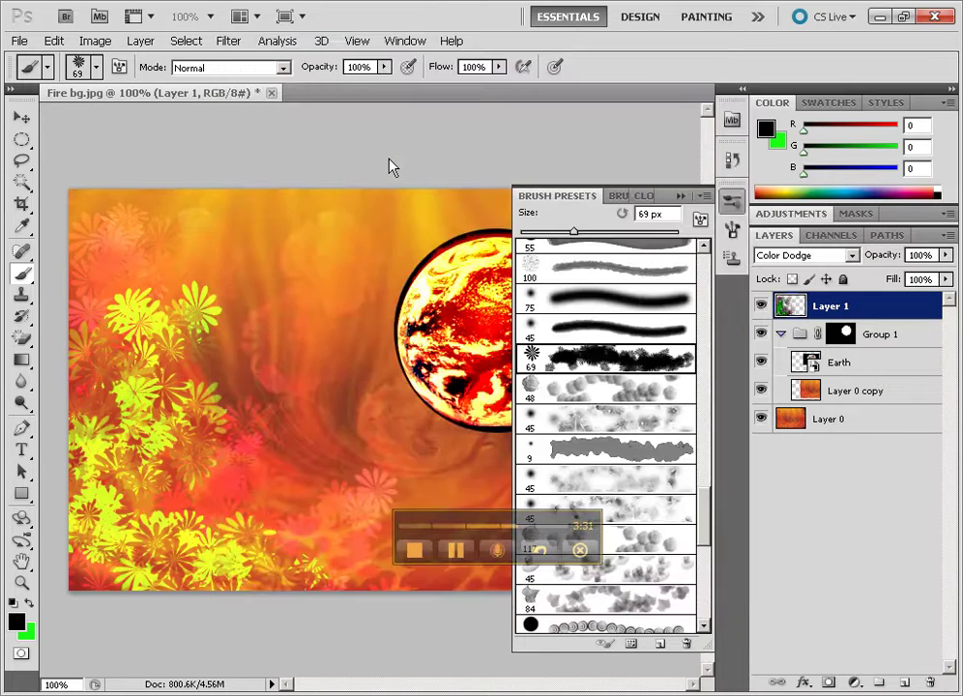
# Choose the 521 px crystal brush and stamp crystals over the flowers on Layer 1
pyautogui.moveTo(704, 481)
pyautogui.mouseDown()
pyautogui.moveTo(701, 619)
pyautogui.moveTo(701, 612)
pyautogui.mouseUp()
pyautogui.click(567, 581)
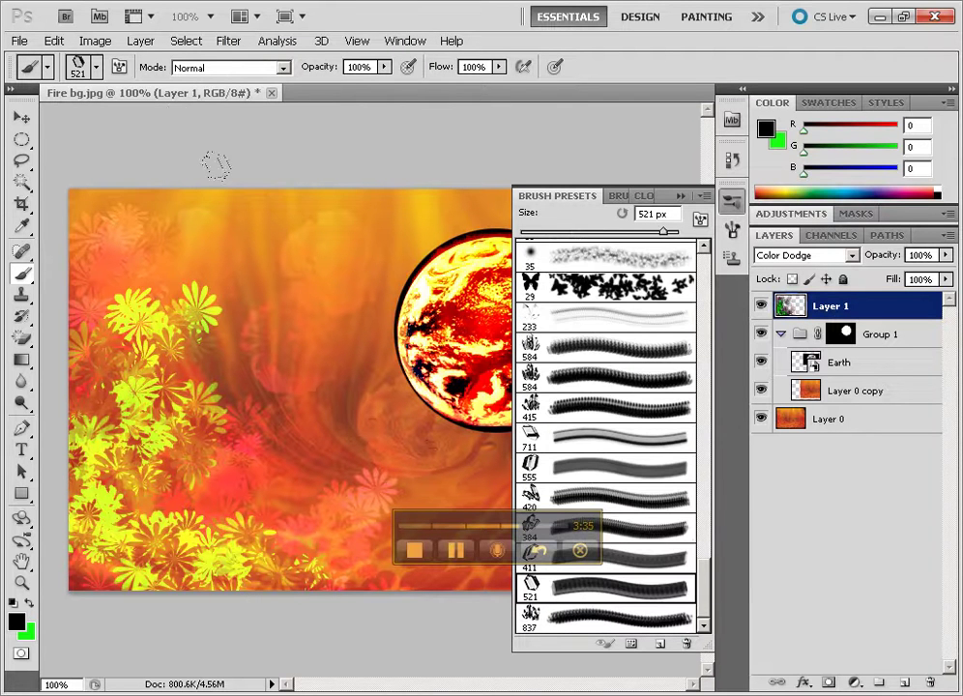
pyautogui.click(244, 129)
pyautogui.click(137, 163)
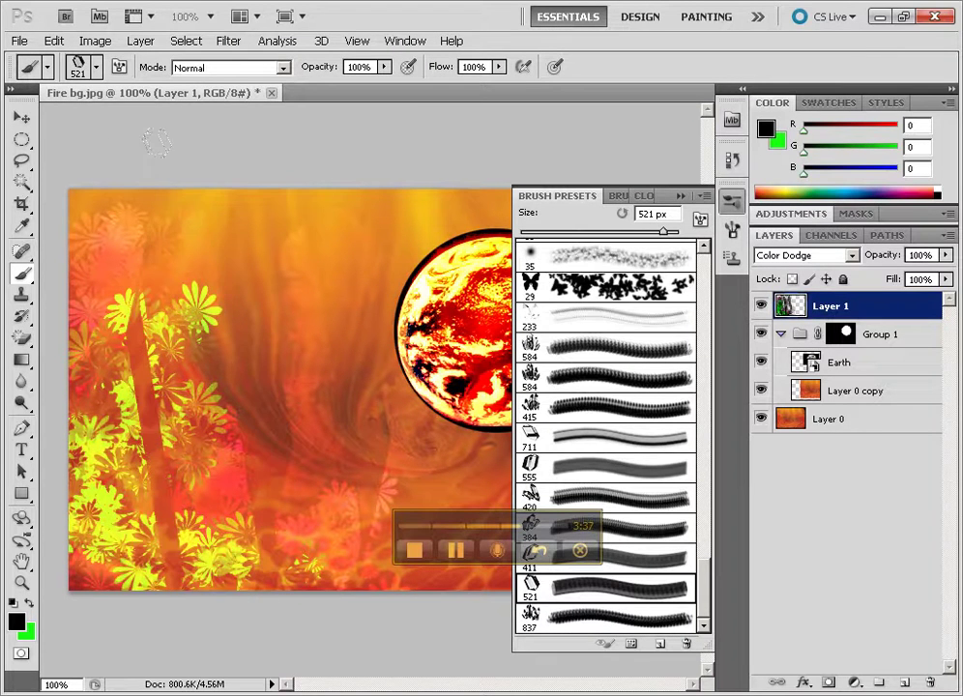
pyautogui.click(137, 164)
# Add a new layer, hide Layer 1 and stamp five overlapping black crystals across the left and middle of the image
pyautogui.hotkey('ctrl', 'shift', 'alt', 'n')
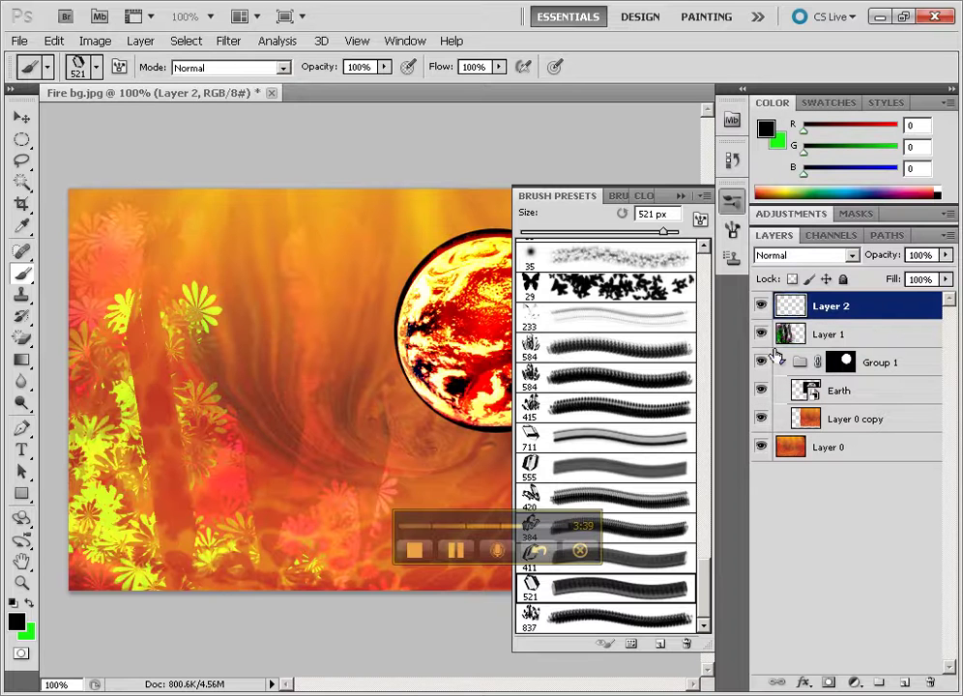
pyautogui.click(761, 335)
pyautogui.click(235, 219)
pyautogui.click(147, 216)
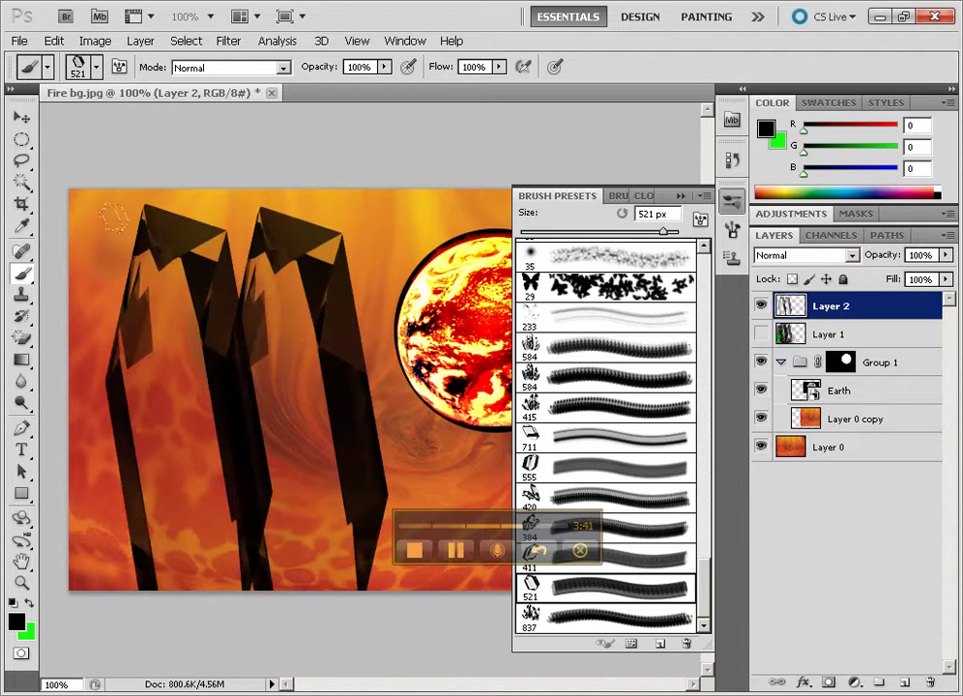
pyautogui.click(127, 253)
pyautogui.click(247, 274)
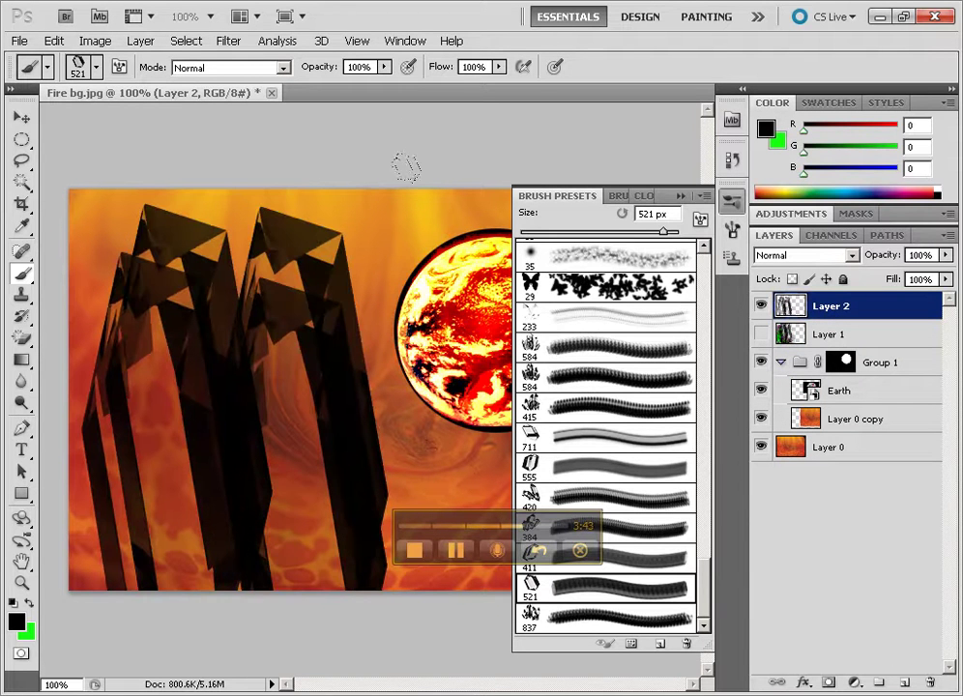
pyautogui.click(358, 198)
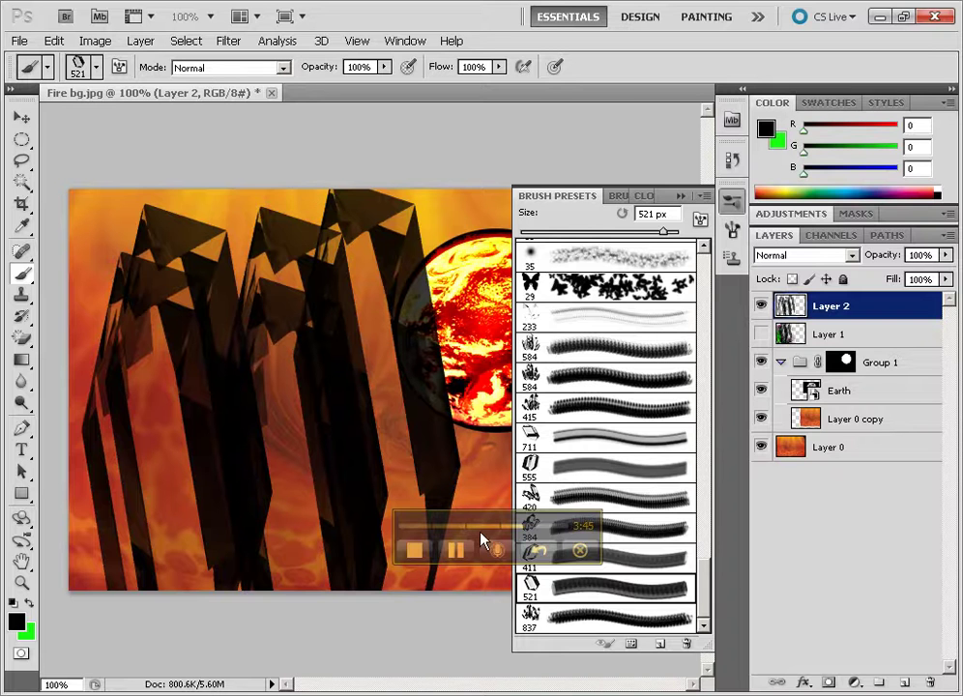
# Choose the 384 px crystal cluster brush and stamp two clusters over the tall crystals on Layer 2
pyautogui.moveTo(484, 523); pyautogui.dragTo(103, 649)
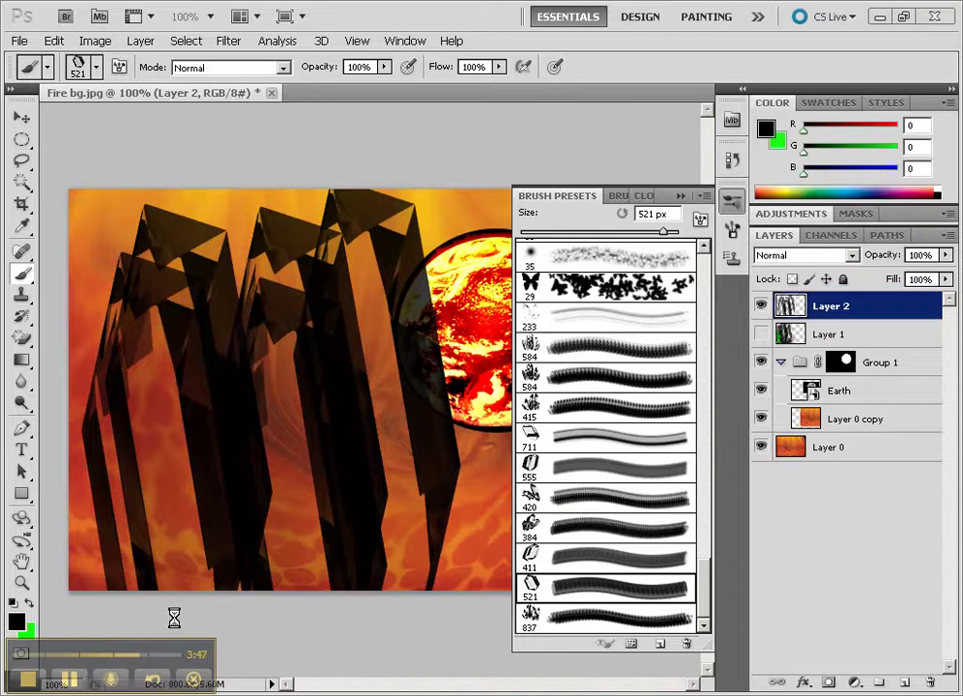
pyautogui.click(547, 527)
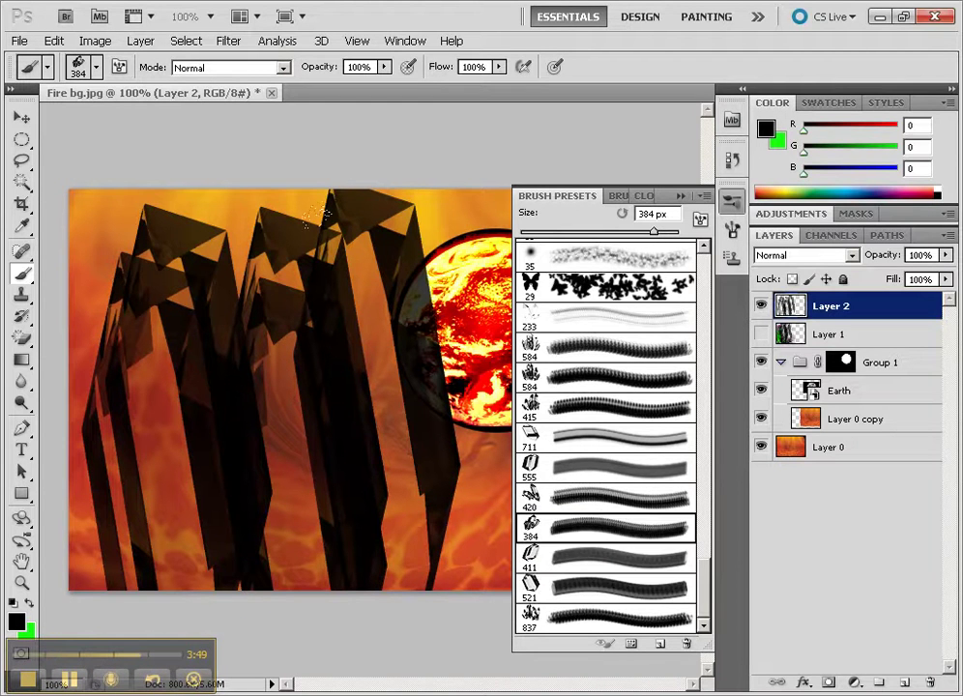
pyautogui.click(128, 402)
pyautogui.click(296, 392)
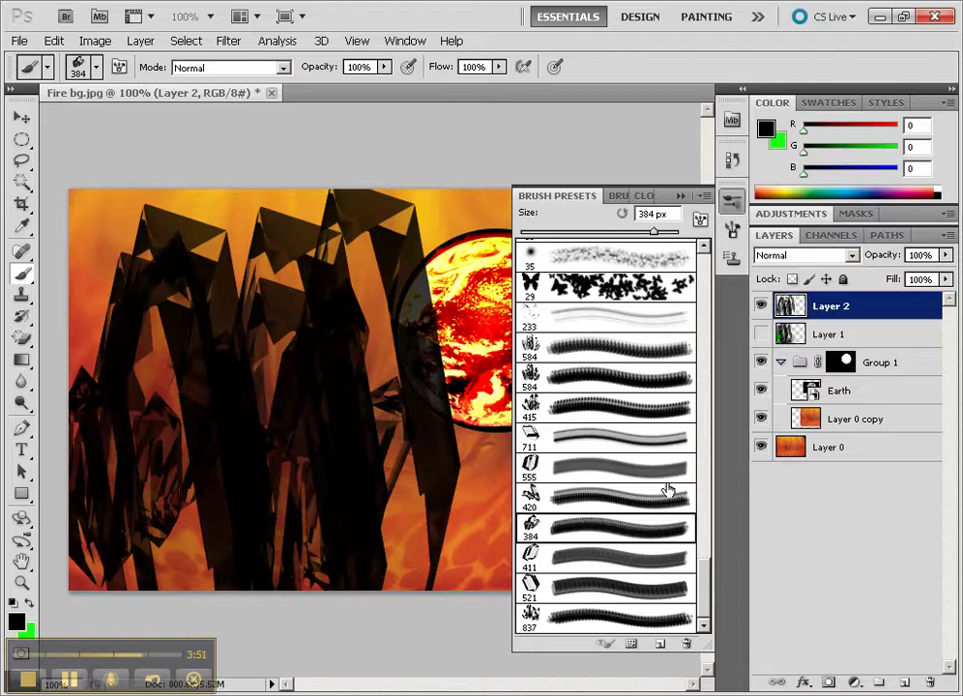
# Hide Layer 2, add a new layer and stamp one 384 px crystal cluster beside the Earth
pyautogui.click(761, 305)
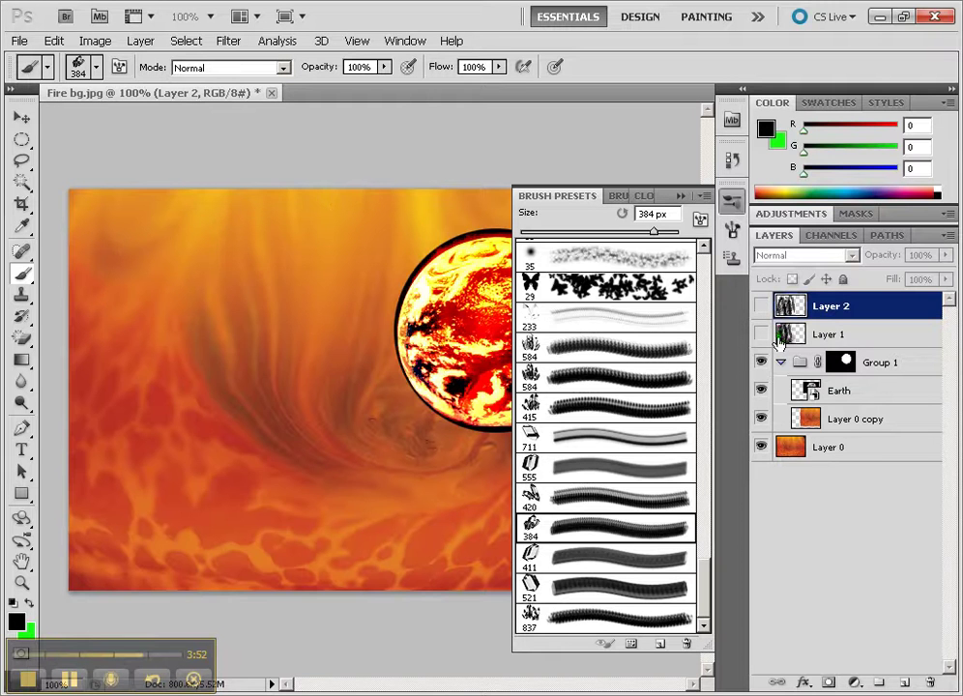
pyautogui.click(902, 683)
pyautogui.click(282, 382)
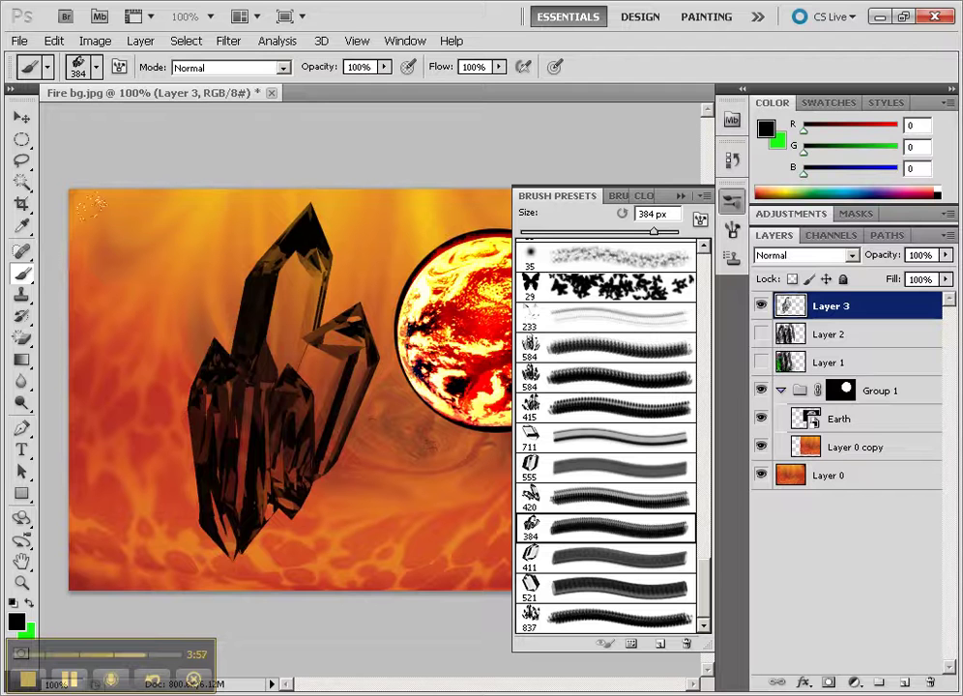
# Stamp a second crystal cluster on another new layer, scale it down and tilt it to the left of the first
pyautogui.click(903, 683)
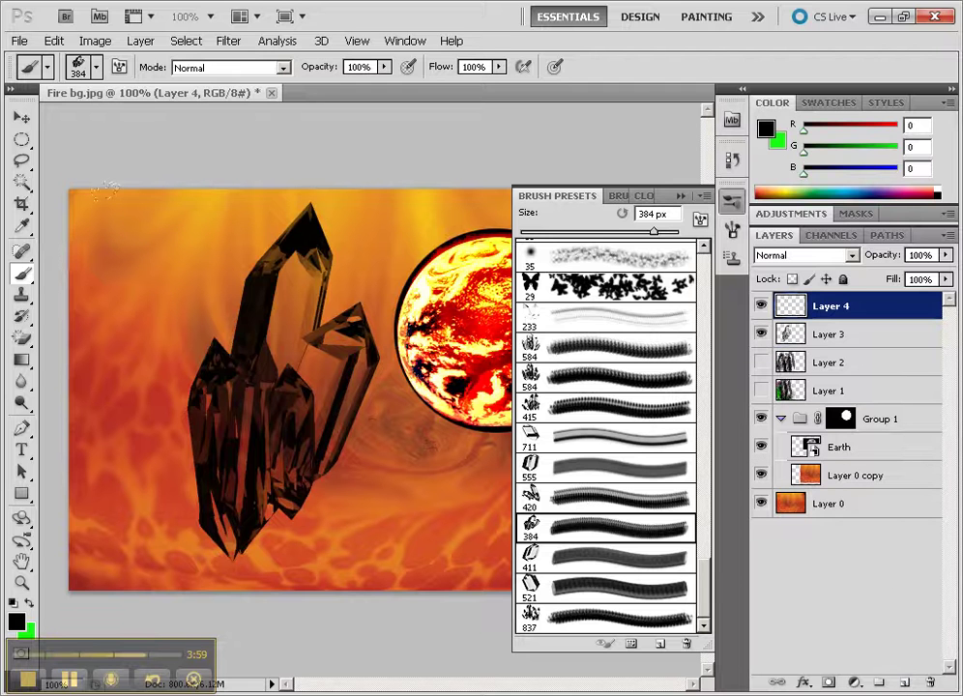
pyautogui.click(217, 360)
pyautogui.hotkey('ctrl', 't')
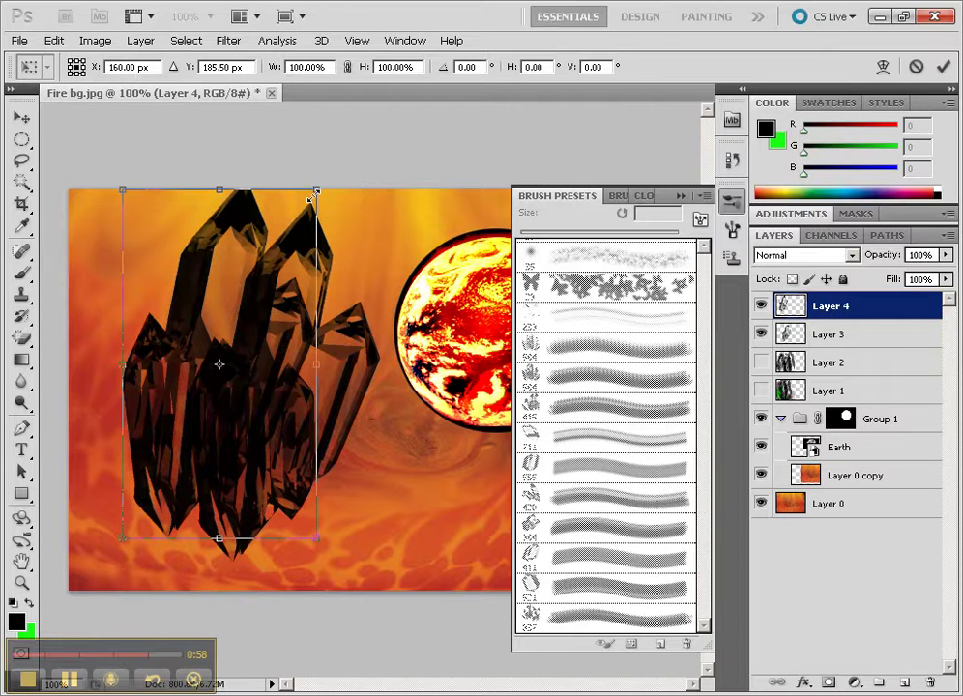
pyautogui.moveTo(320, 186); pyautogui.dragTo(139, 284)
pyautogui.press('Escape')
# Reduce the crystal cluster brush to 96 px and stamp three small clusters below the Earth on Layer 4
pyautogui.press('b')
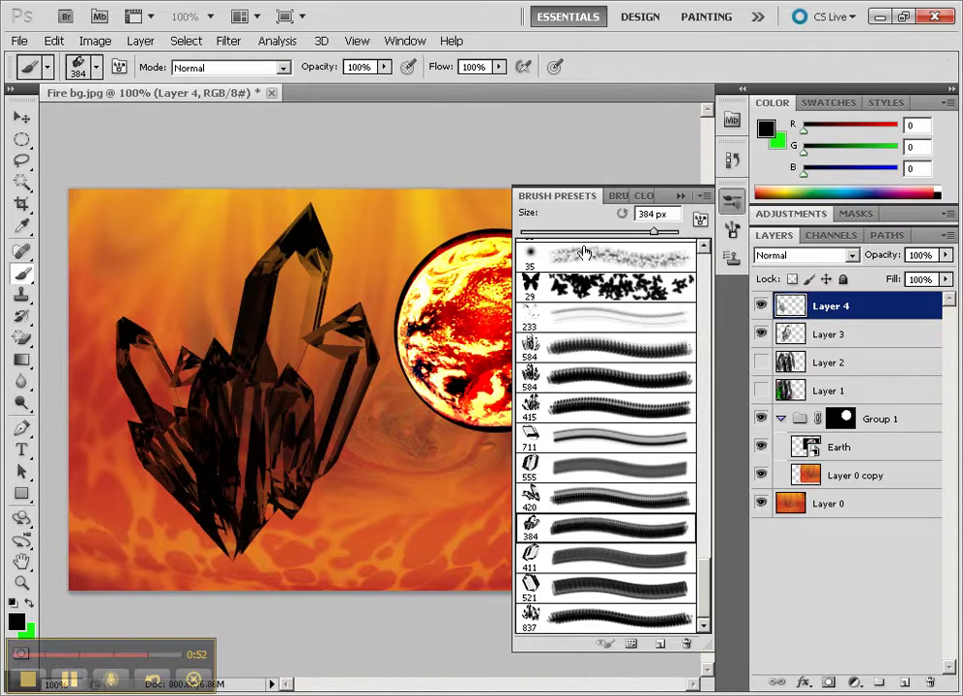
pyautogui.moveTo(640, 233); pyautogui.dragTo(595, 233)
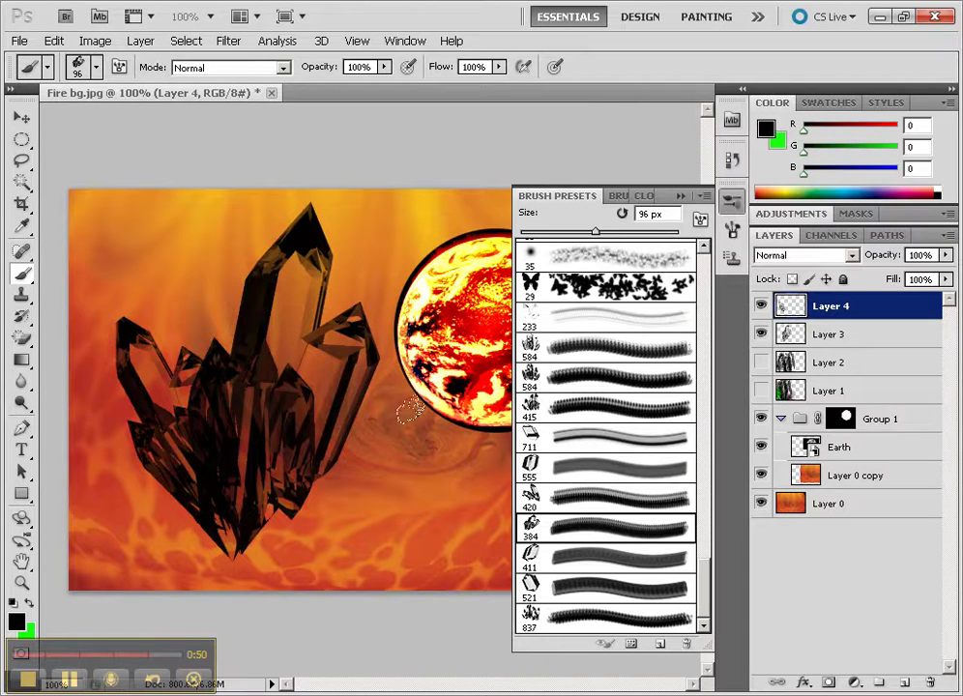
pyautogui.click(413, 447)
pyautogui.click(374, 503)
pyautogui.click(451, 512)
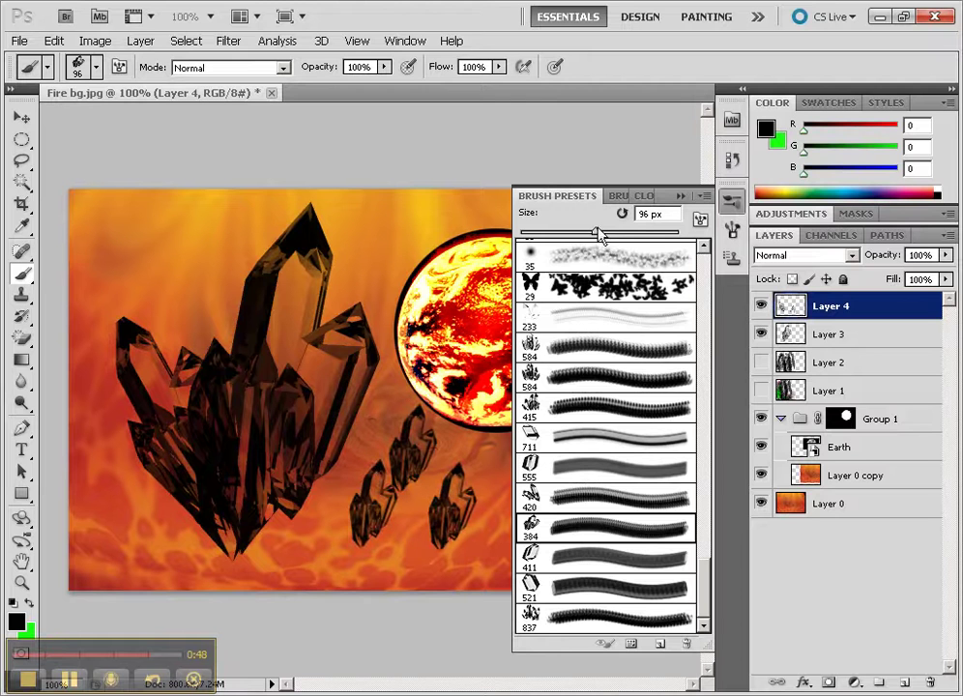
# Select the 415 px crystal brush, stamp it once on Layer 4 between the large crystals and the Earth, and switch to the Move tool
pyautogui.moveTo(596, 233)
pyautogui.mouseDown()
pyautogui.moveTo(605, 233)
pyautogui.moveTo(568, 233)
pyautogui.mouseUp()
pyautogui.click(538, 435)
pyautogui.click(545, 410)
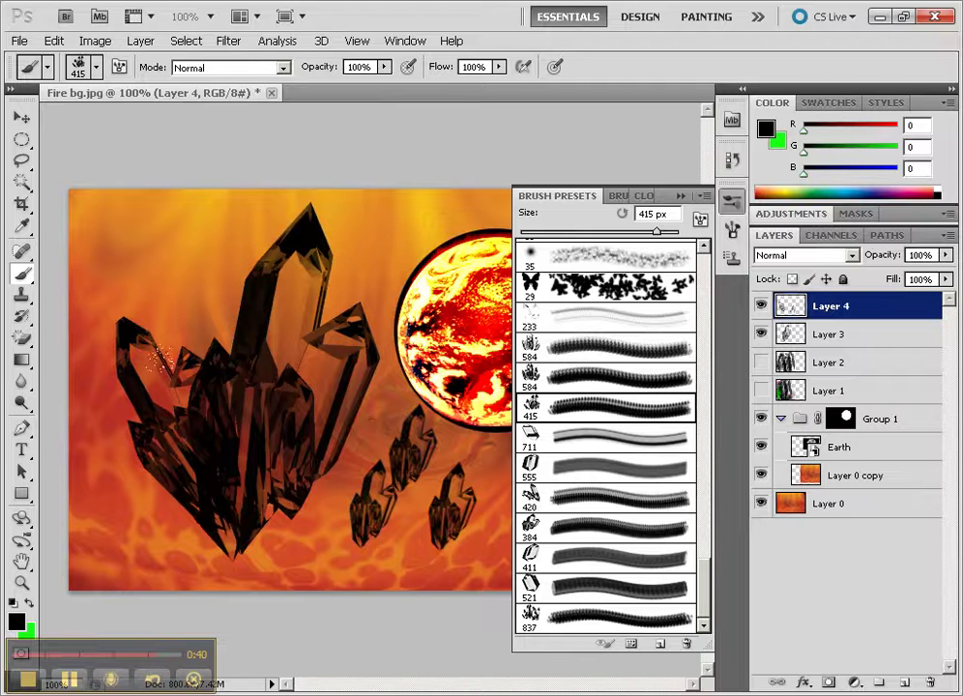
pyautogui.click(368, 310)
pyautogui.click(20, 114)
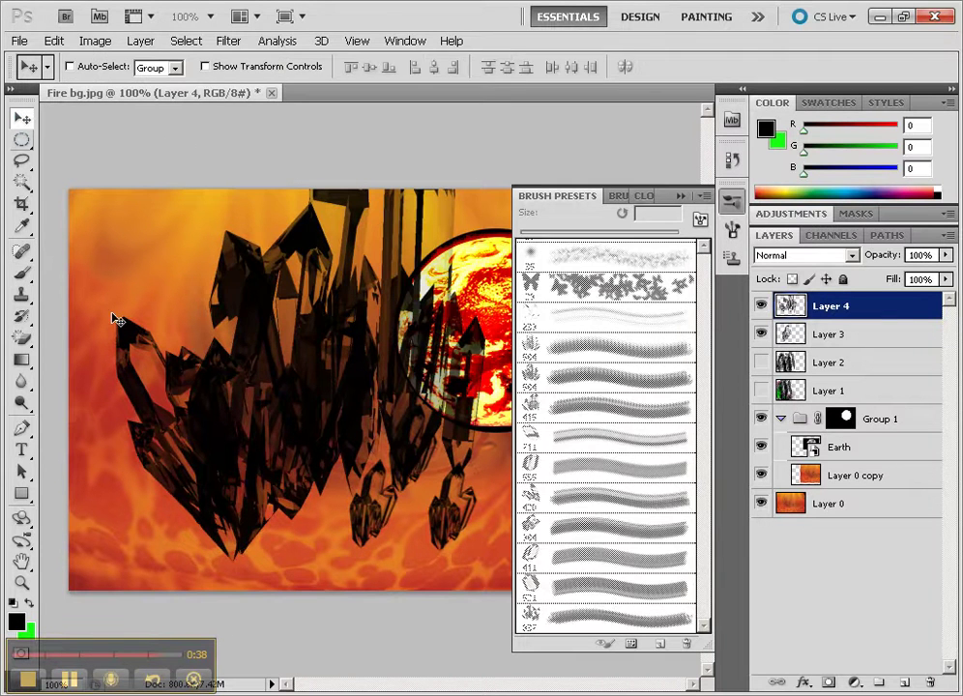
# Switch to Windows Explorer and browse to the !RESOURCES folder inside DME_Courses on the H: drive
pyautogui.hotkey('alt', 'Tab')
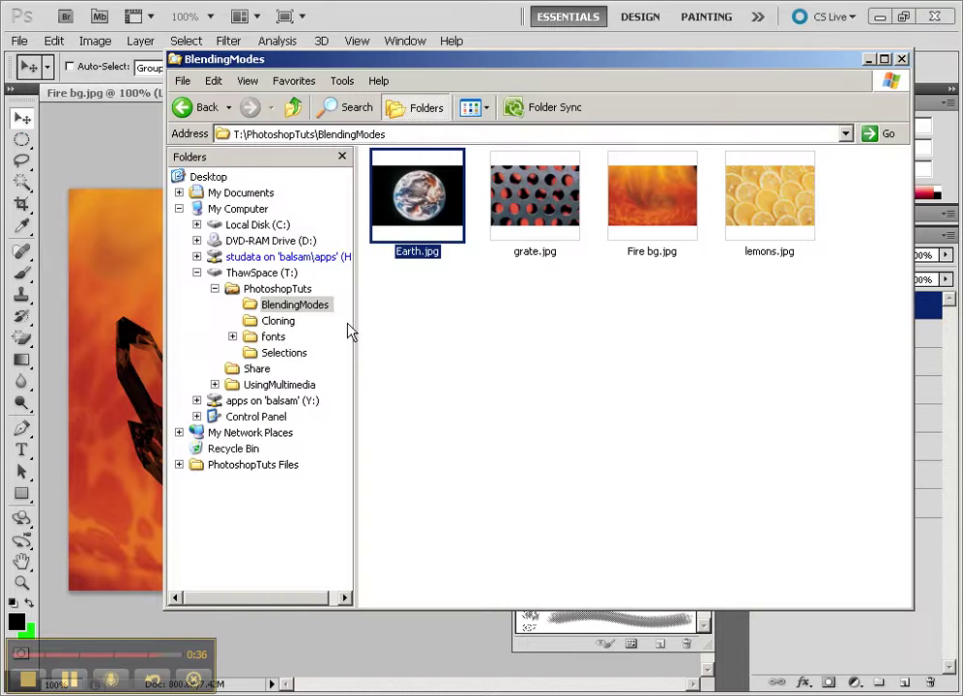
pyautogui.click(285, 256)
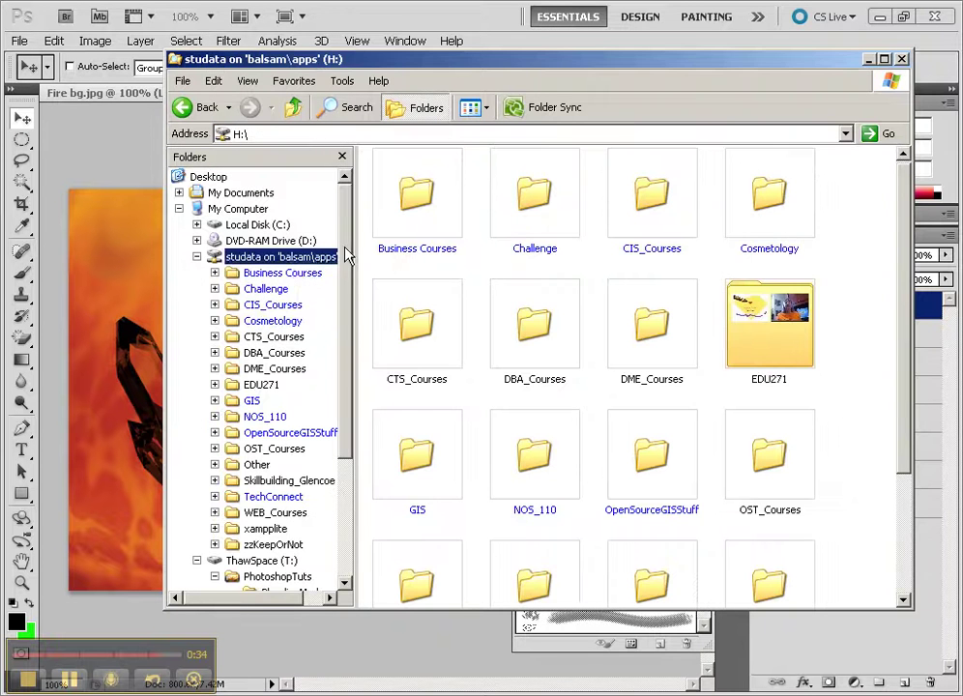
pyautogui.click(280, 370)
pyautogui.doubleClick(430, 211)
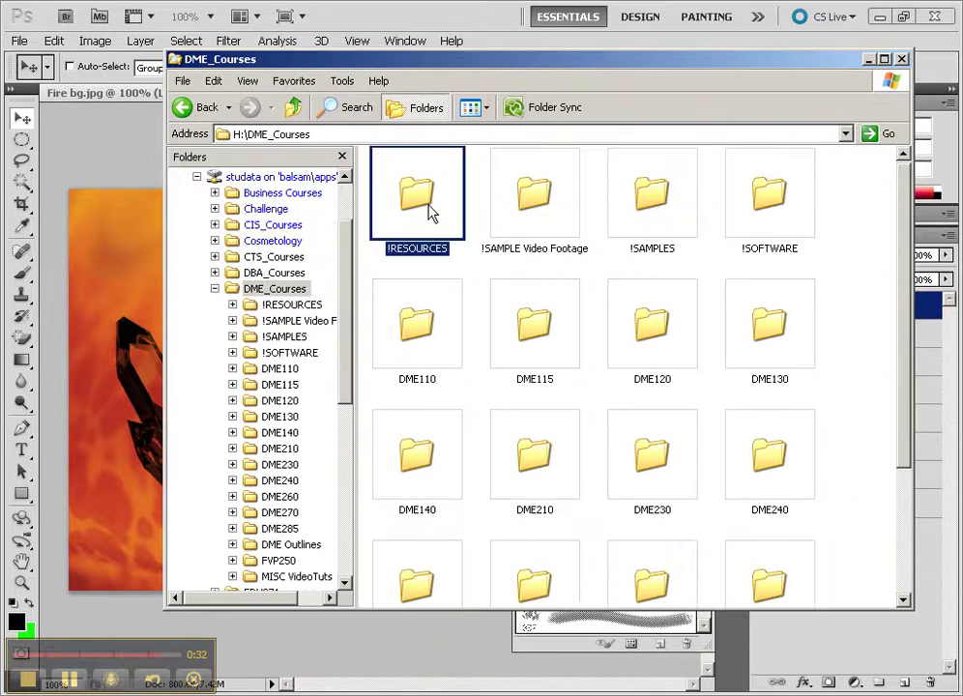
pyautogui.moveTo(345, 363); pyautogui.dragTo(340, 512)
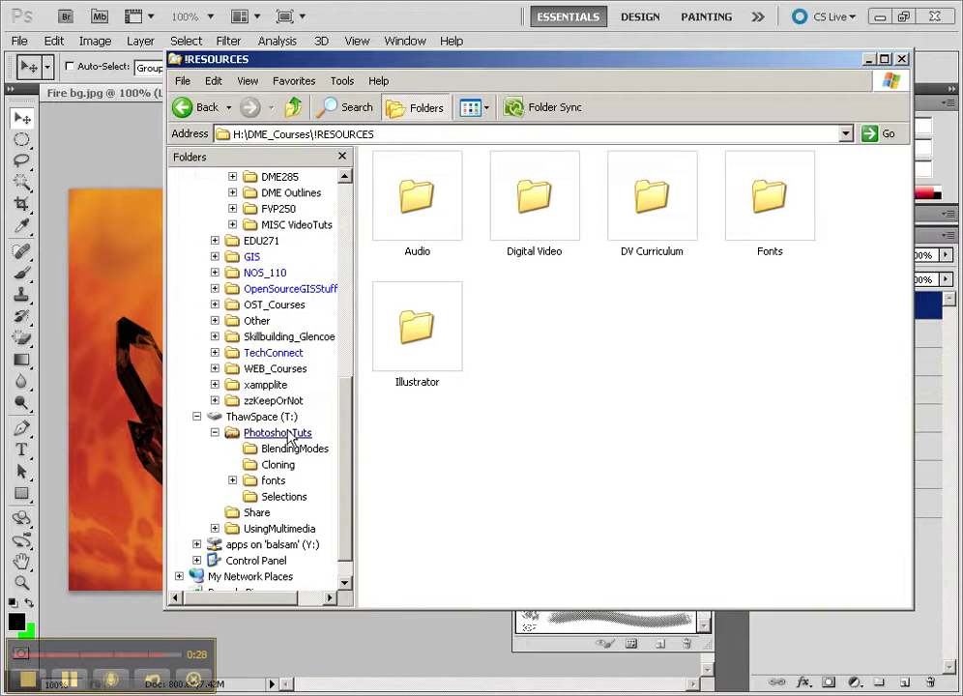
pyautogui.moveTo(347, 415); pyautogui.dragTo(358, 308)
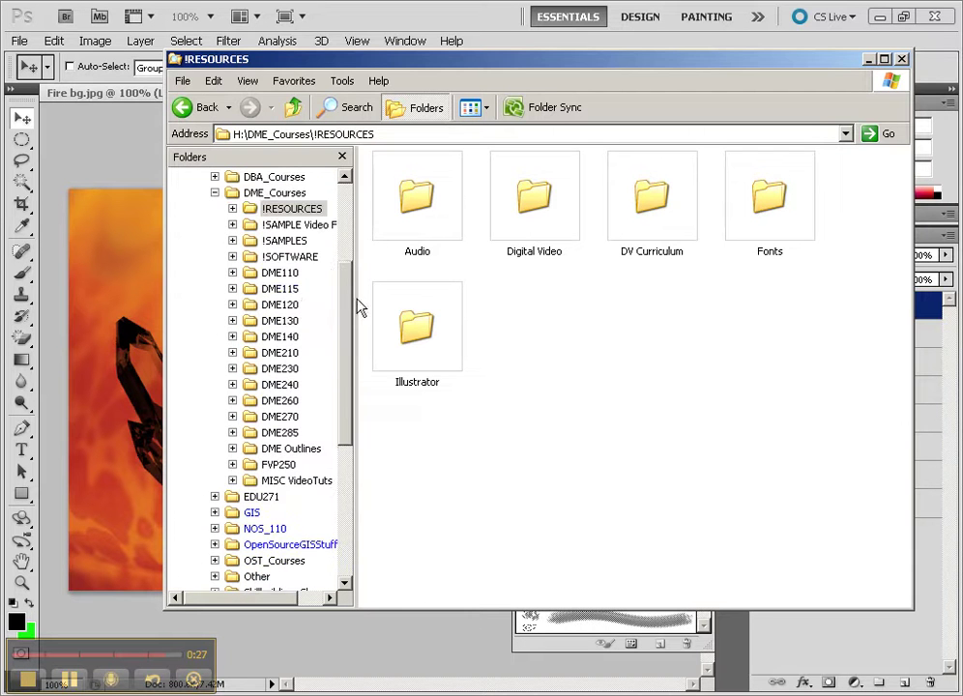
# Open DME115\VIDEO TUTORIALS\PhotoshopTuts\Photoshop Brushes to view the available brush folders and website shortcuts, and return to Photoshop
pyautogui.click(293, 292)
pyautogui.click(520, 331)
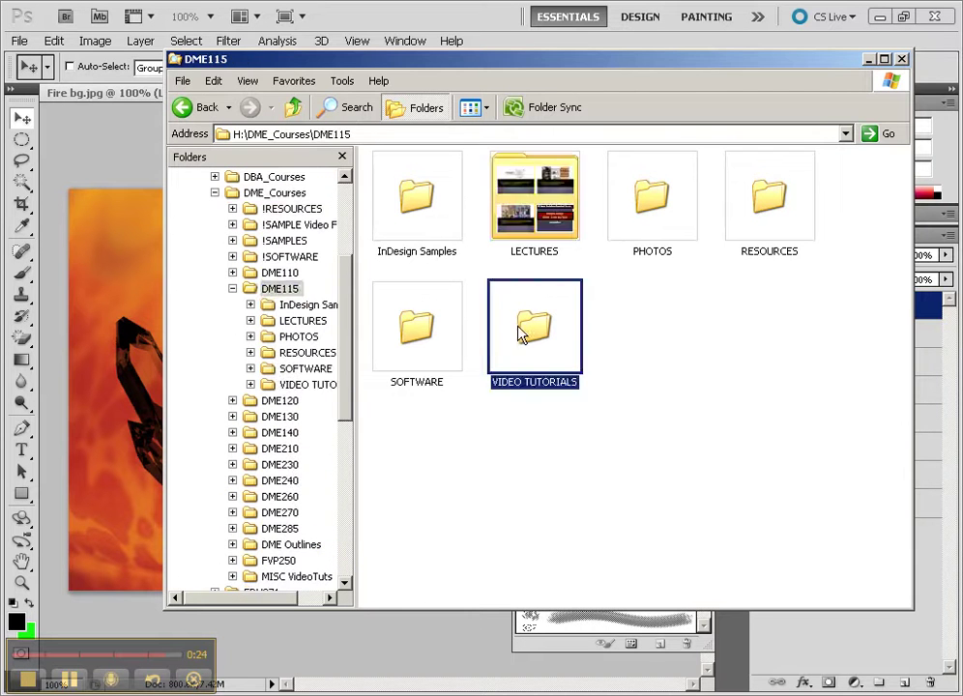
pyautogui.doubleClick(522, 334)
pyautogui.click(638, 209)
pyautogui.doubleClick(638, 209)
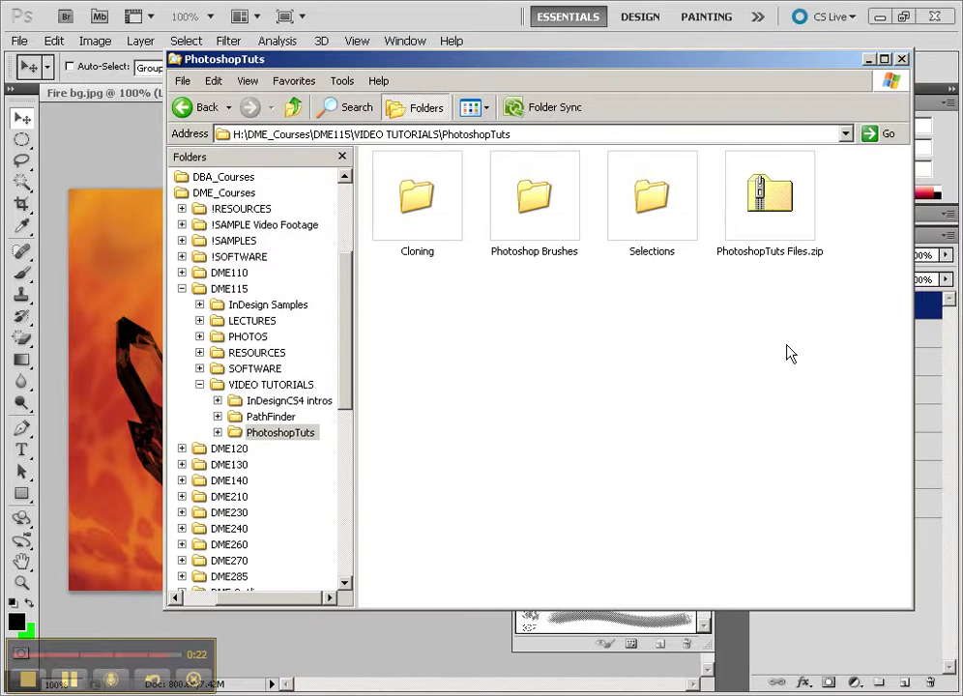
pyautogui.doubleClick(535, 201)
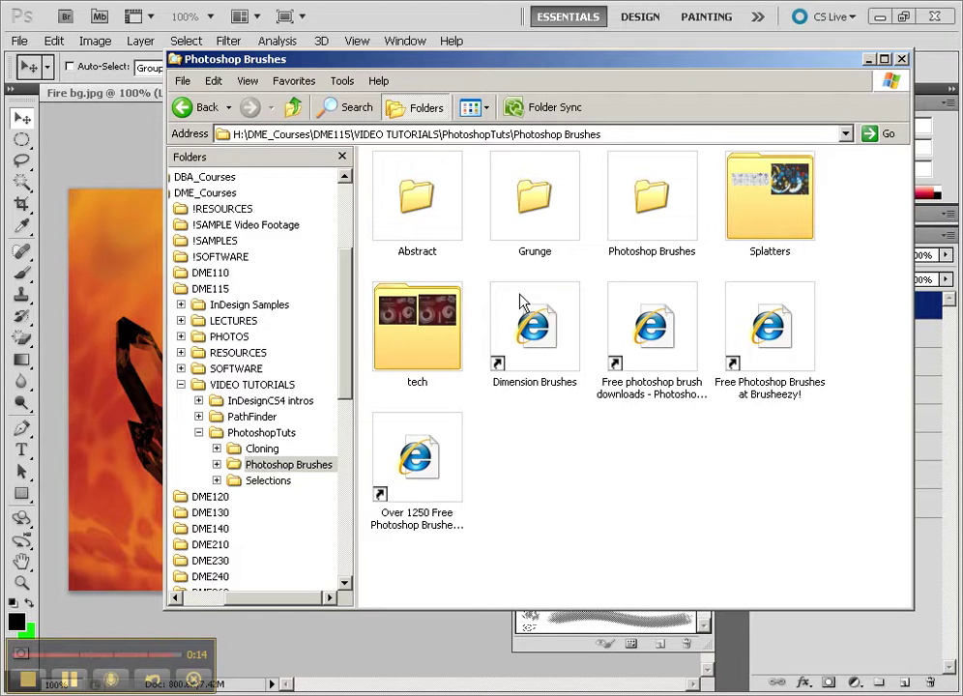
pyautogui.click(72, 103)
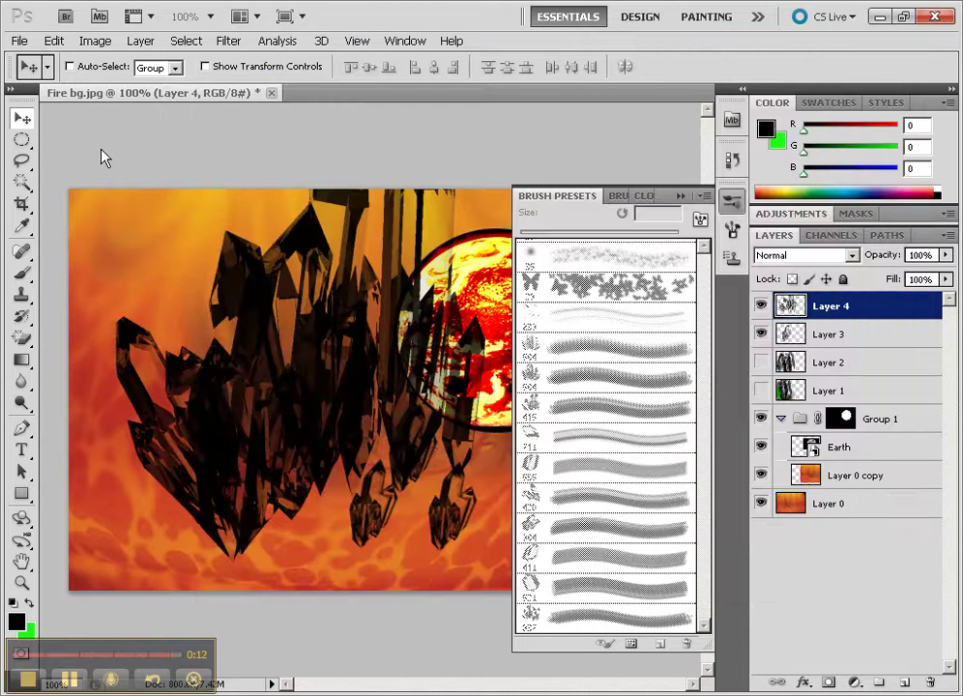